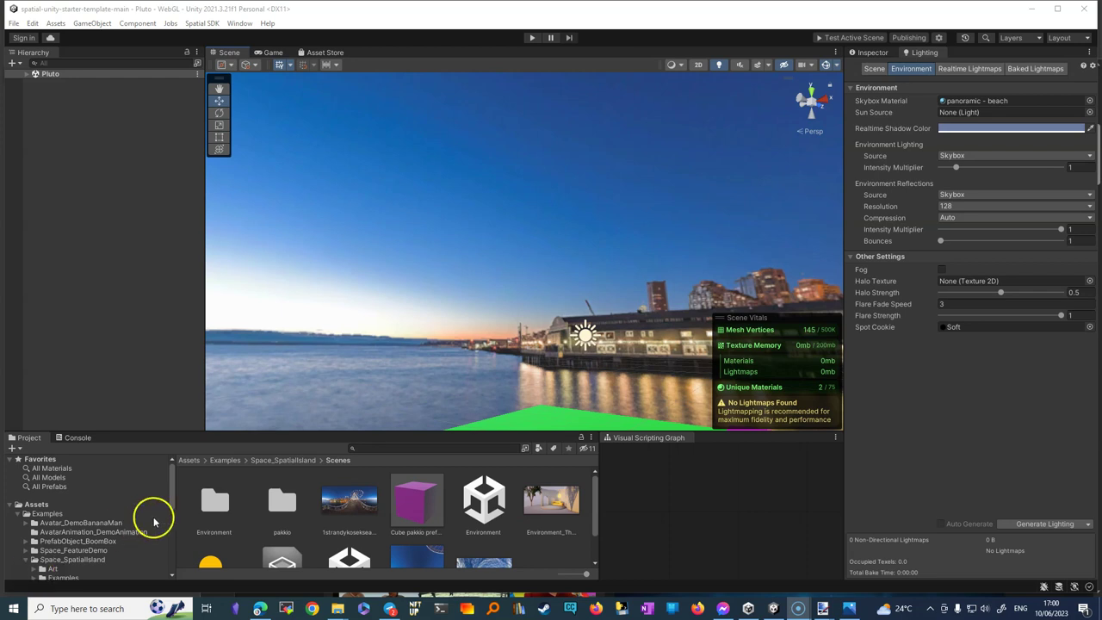
- Orbit the Scene view to look down on the green plane, then switch to the Asset Store tab
left_click(385, 373)
right_click_drag(480, 380, 537, 359)
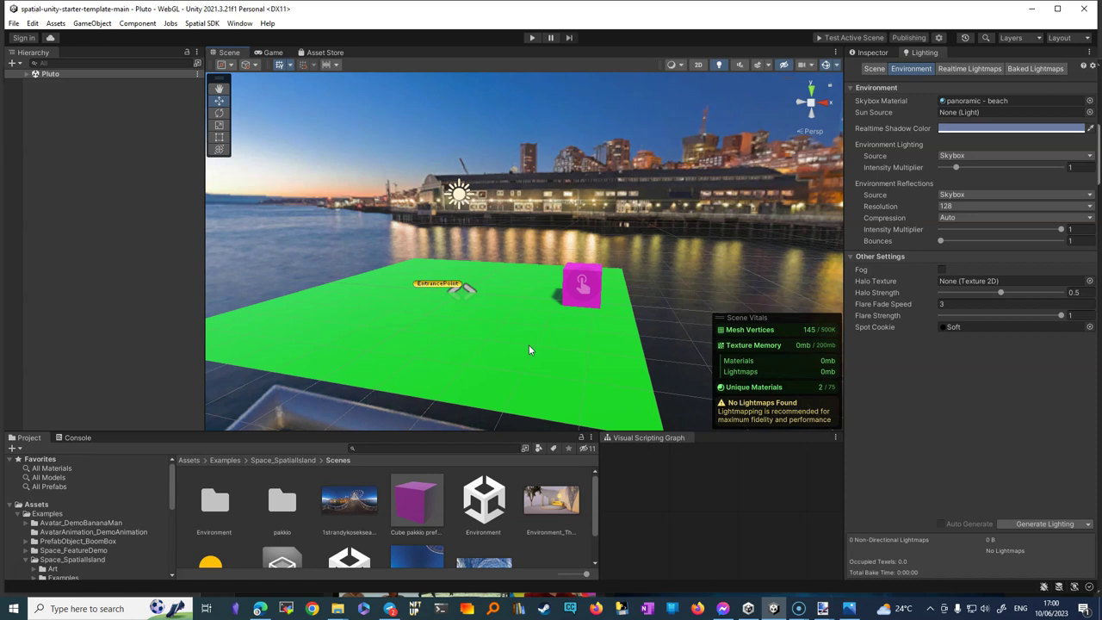
left_click_drag(475, 306, 469, 272)
left_click(330, 53)
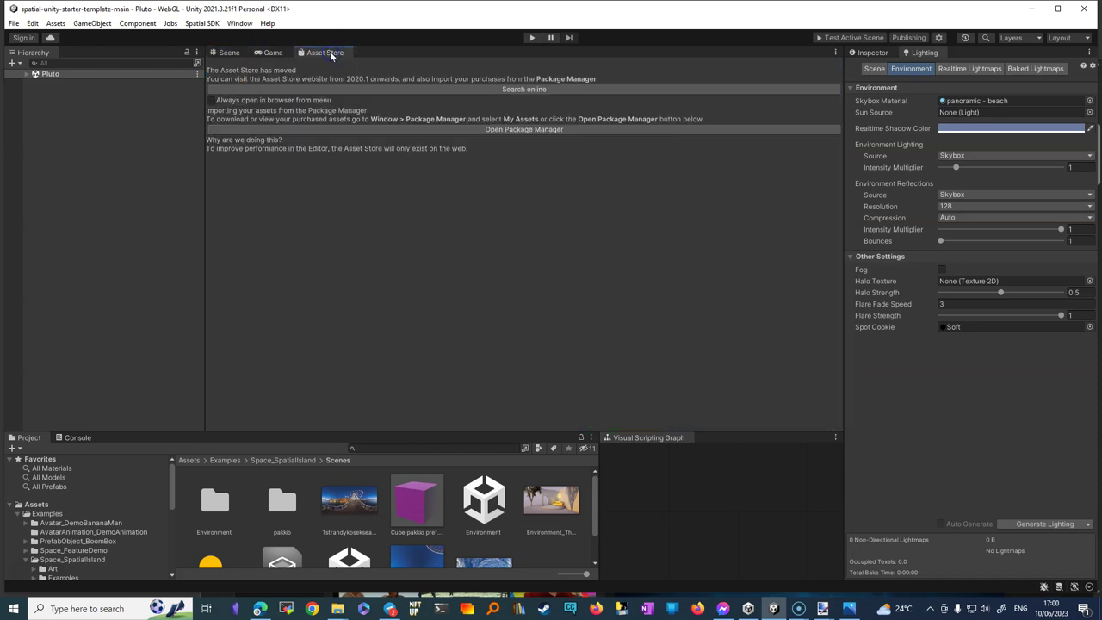
- Open the Asset Store website and sign in with the saved Unity ID account
left_click(528, 89)
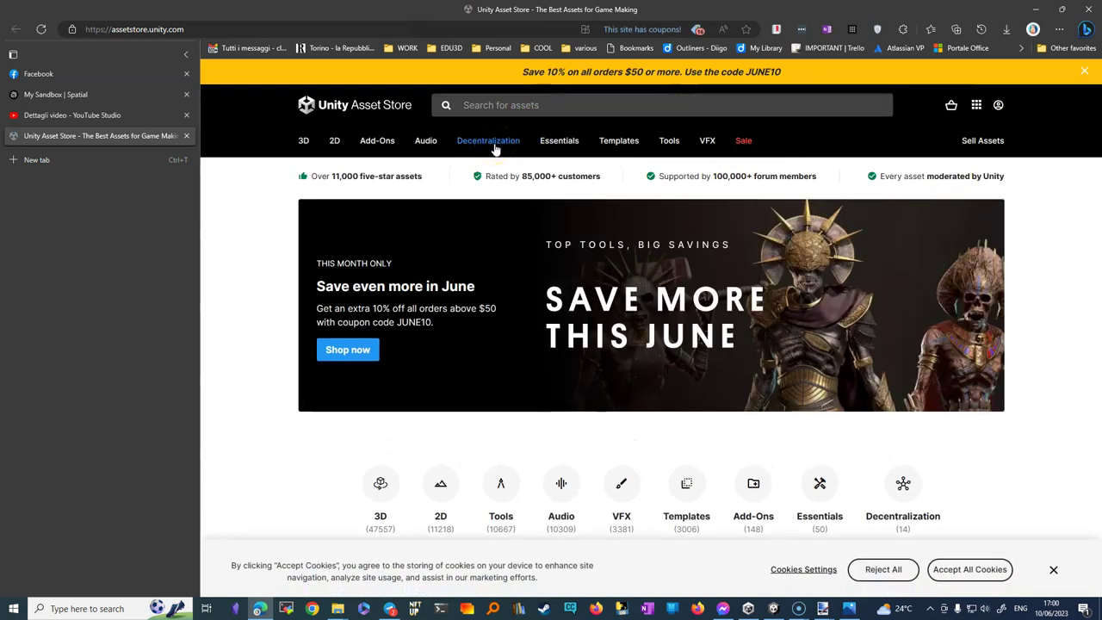
left_click(998, 106)
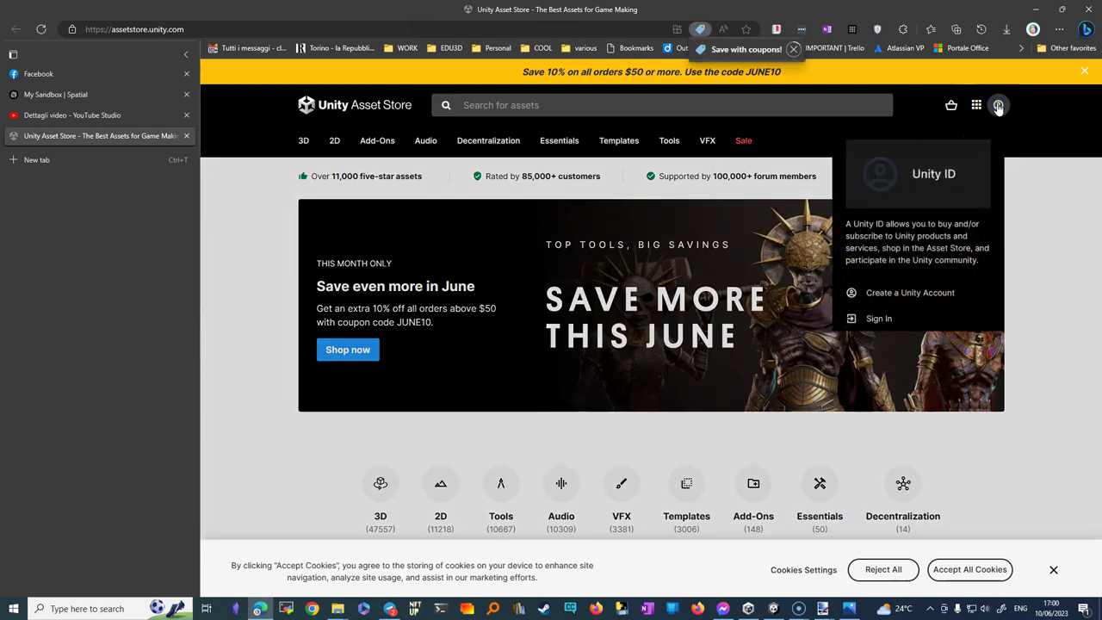
left_click(898, 319)
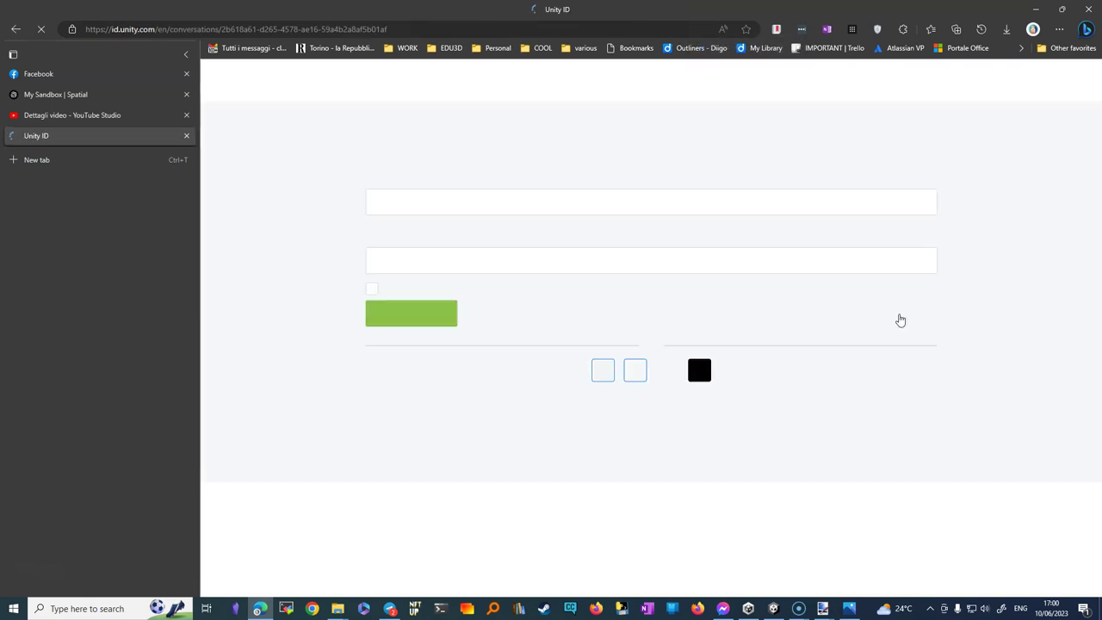
left_click(409, 357)
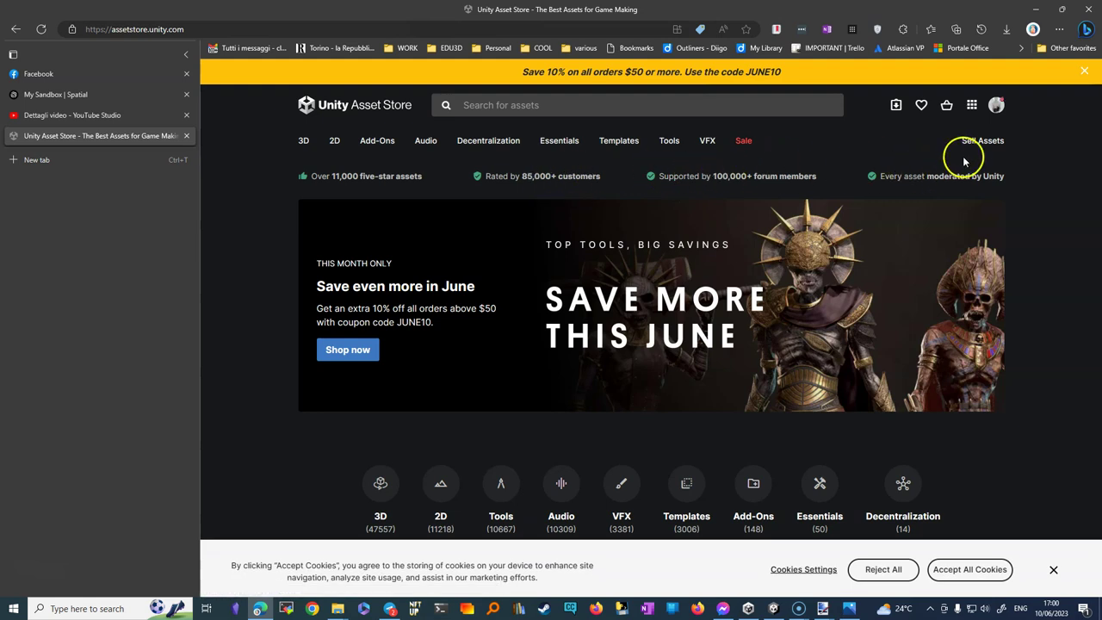
mouse_move(973, 146)
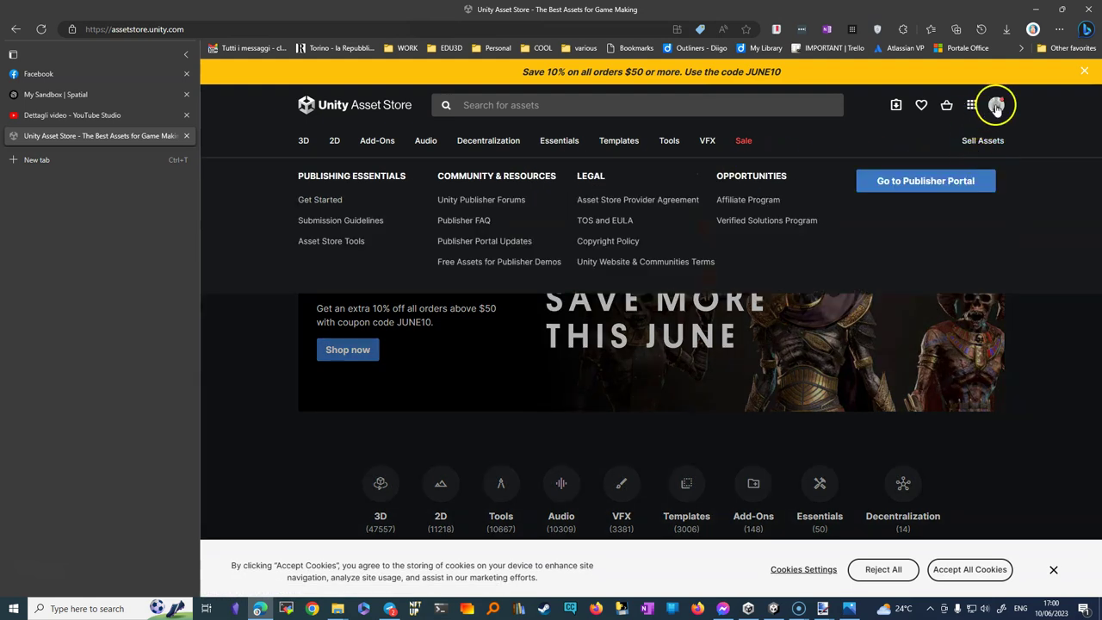
- Dismiss the yellow discount banner and search the store for 'door'
left_click(1085, 72)
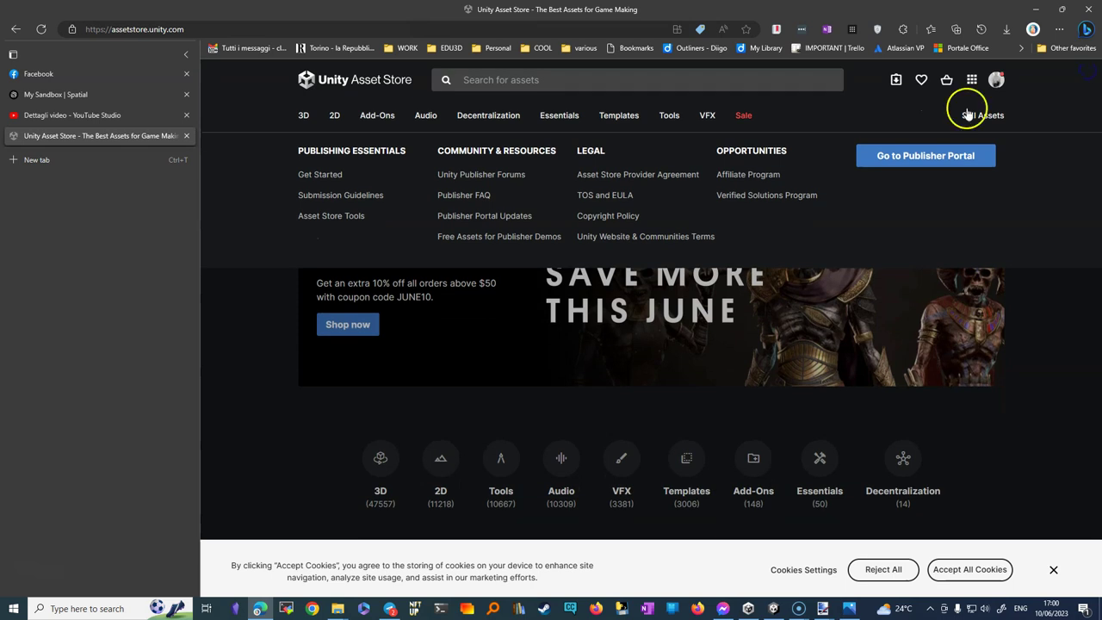
left_click(495, 82)
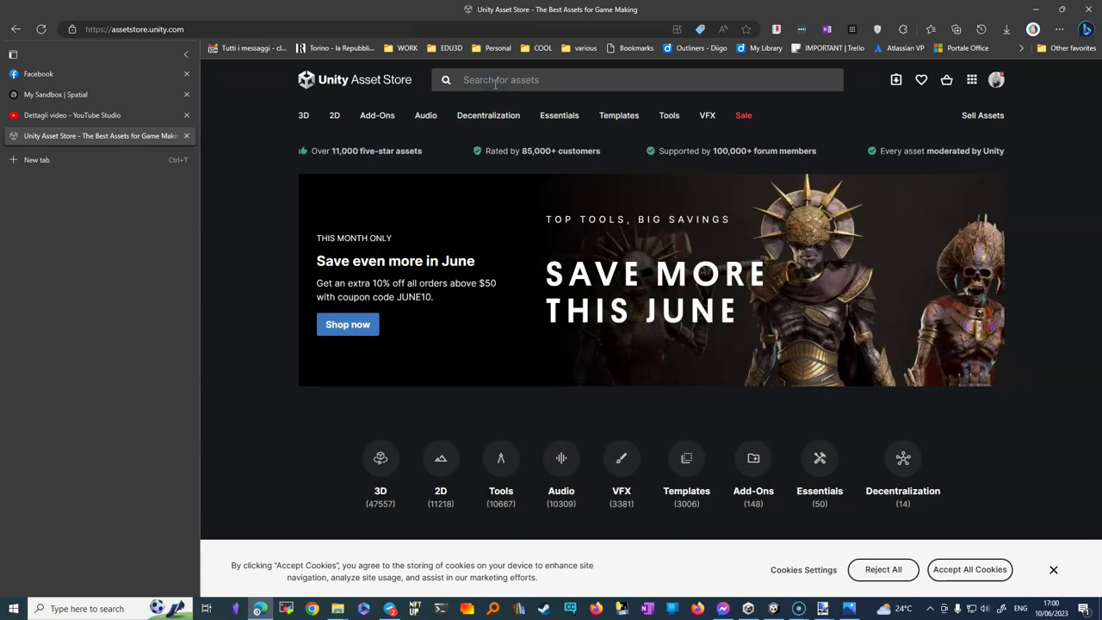
type("door")
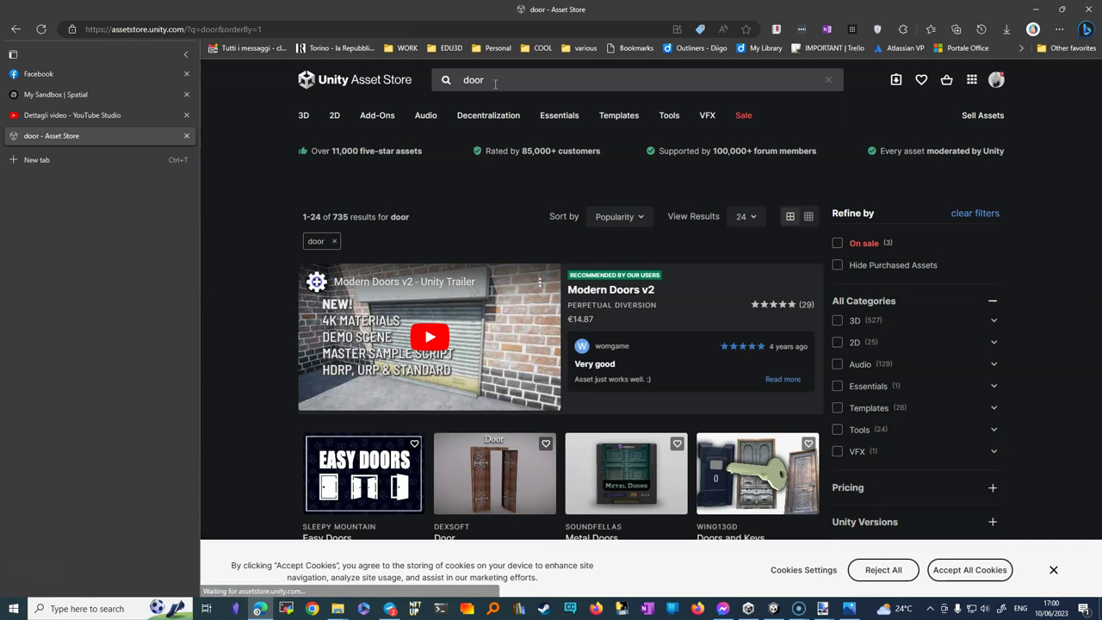
- Filter the 'door' results by Pricing to Free Assets only, giving 46 results
scroll(396, 332, "down", 2)
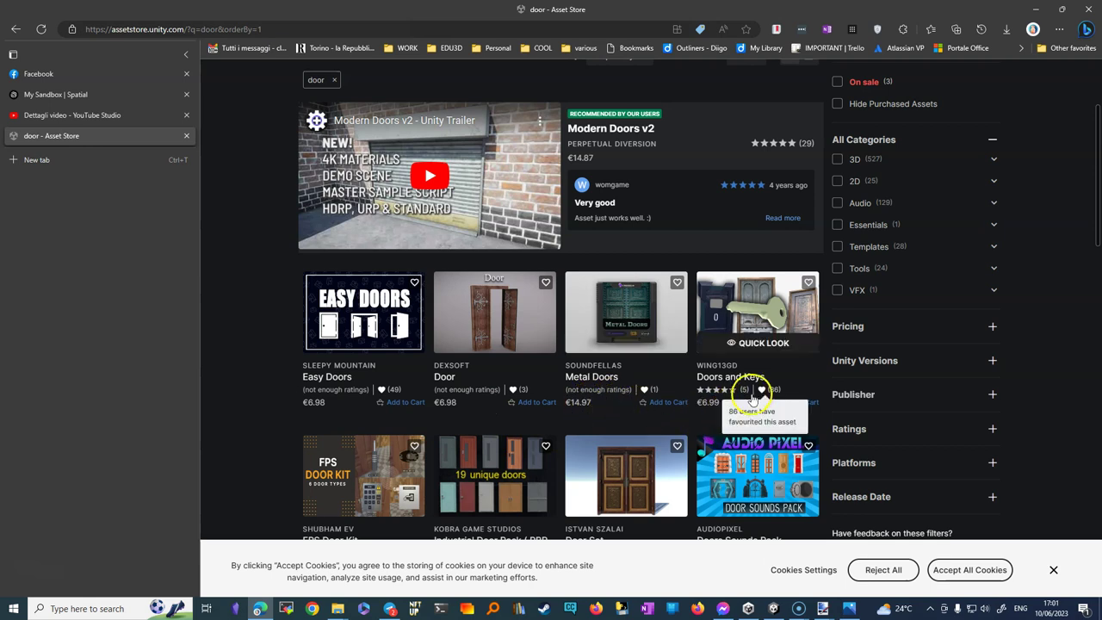
scroll(787, 373, "down", 2)
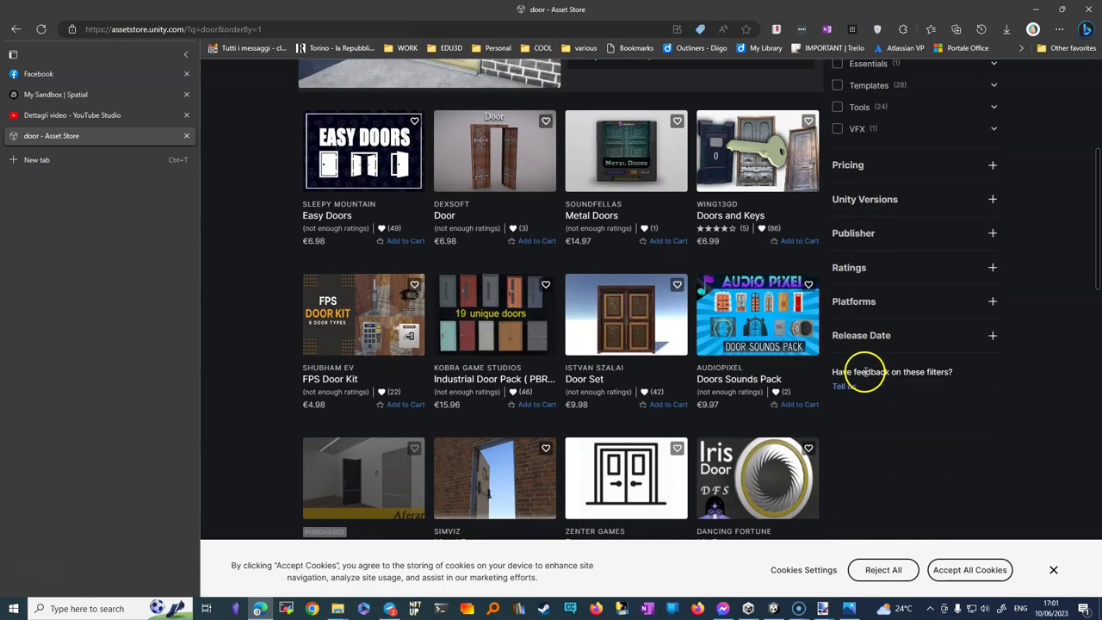
scroll(907, 222, "up", 1)
left_click(869, 250)
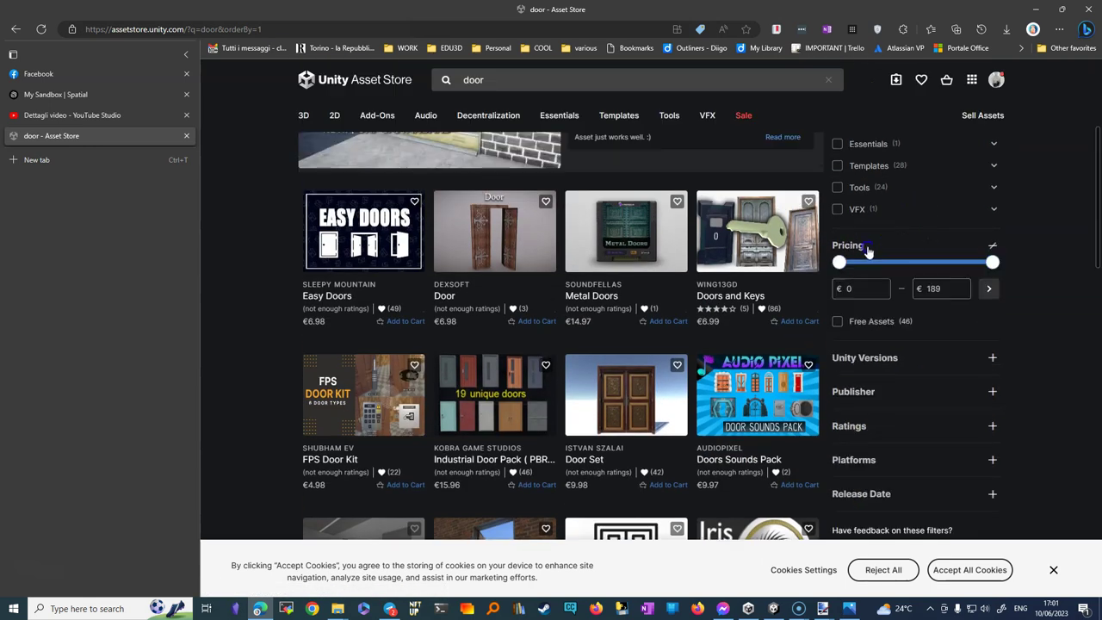
left_click(848, 326)
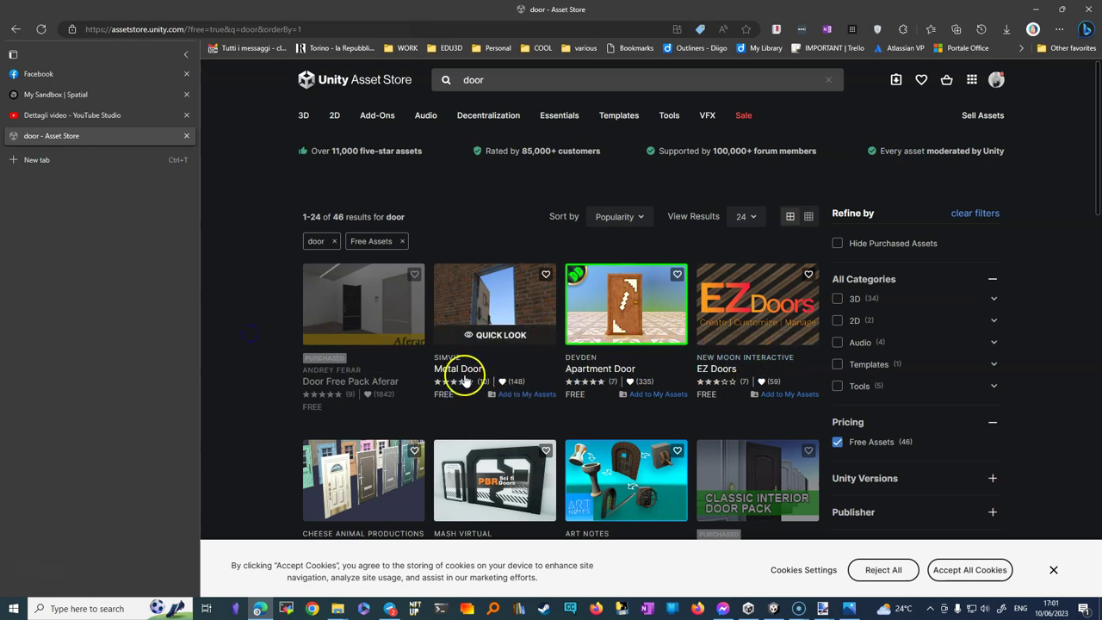
scroll(464, 382, "down", 1)
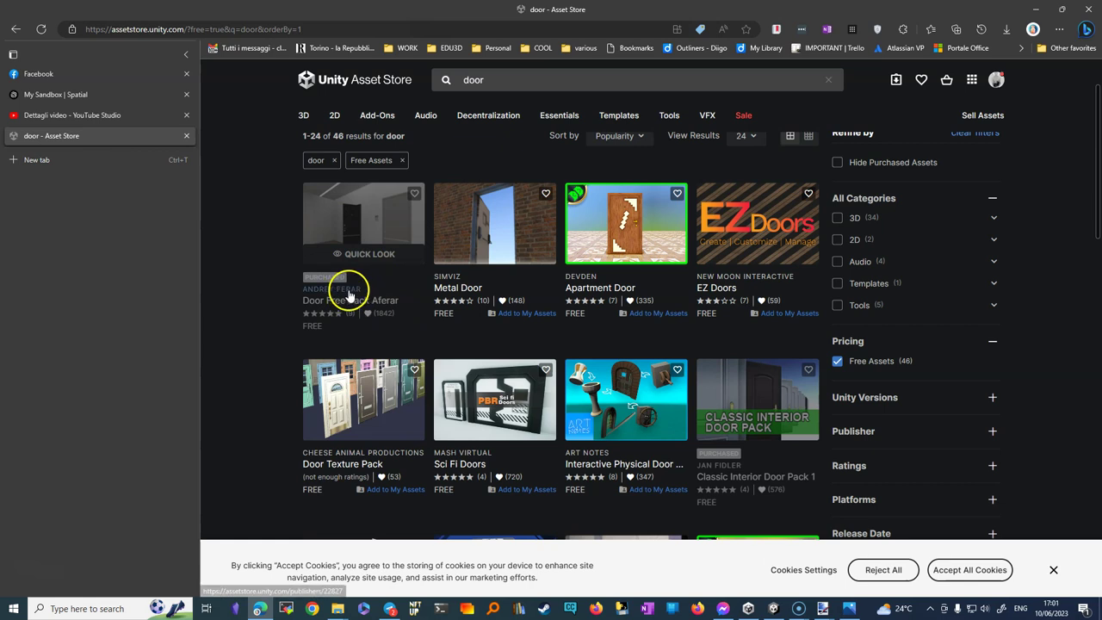
- Look at the Door Free Pack Afarar page, accept all cookies, and return to the free door results
left_click(353, 252)
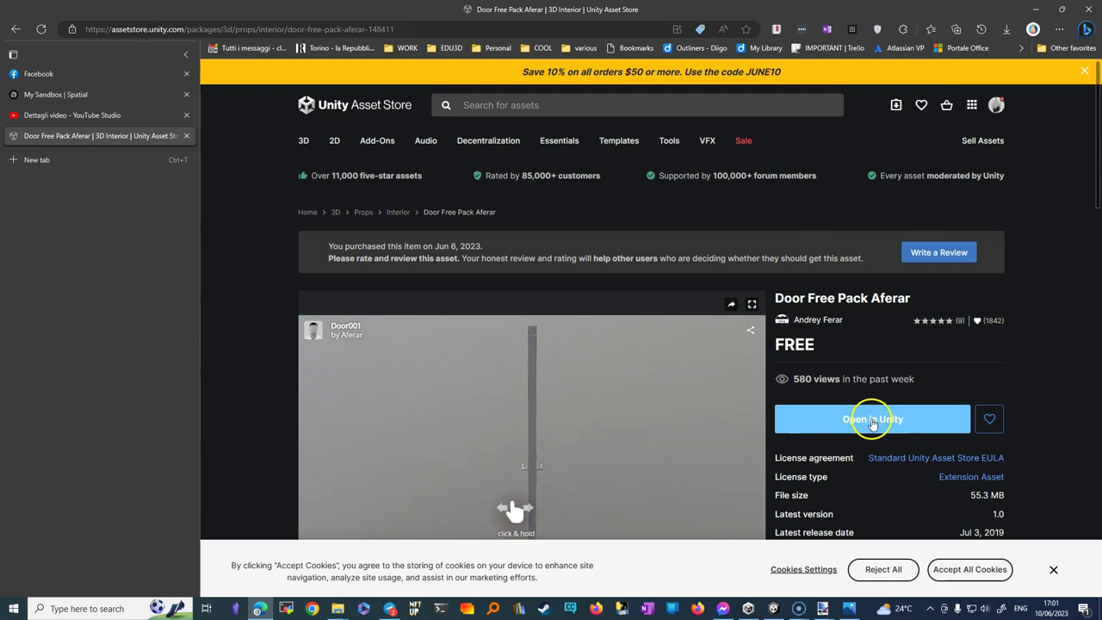
left_click(971, 571)
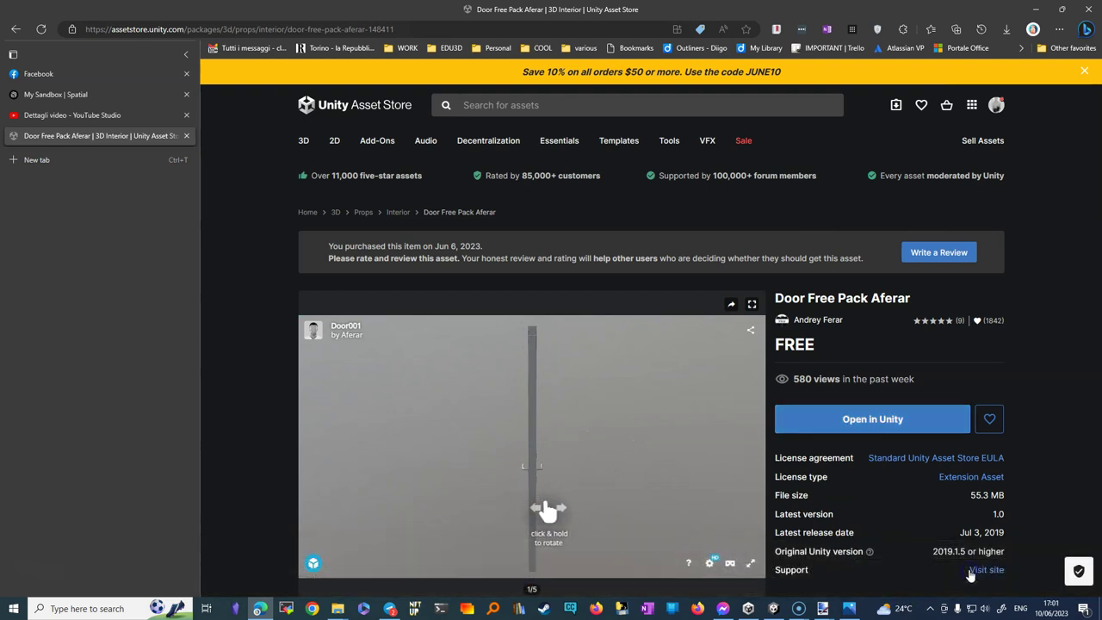
scroll(765, 463, "down", 1)
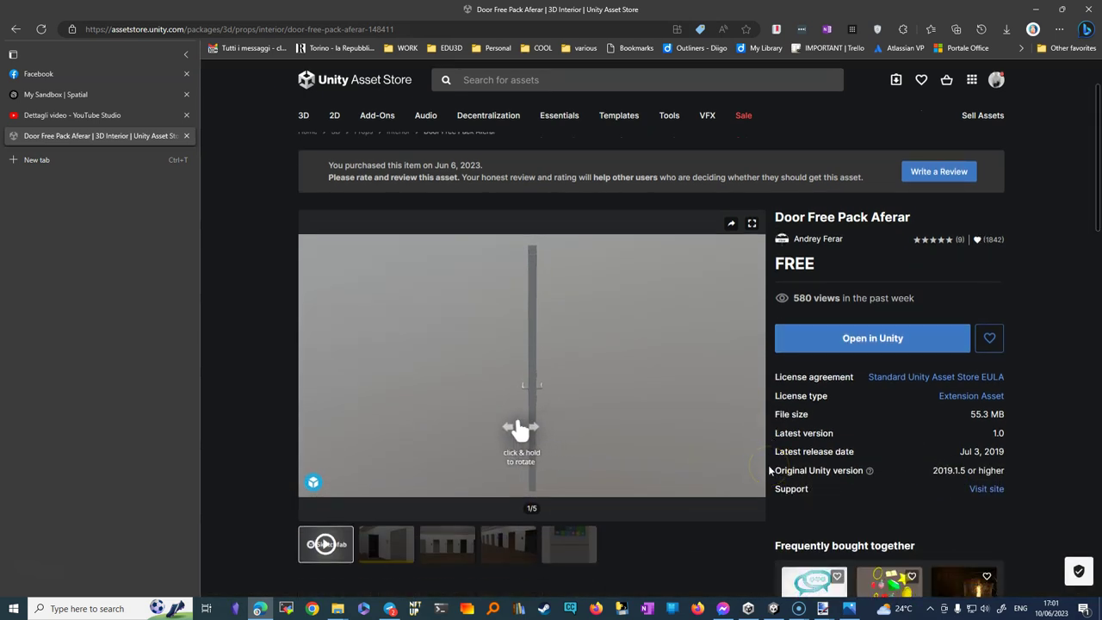
left_click(15, 30)
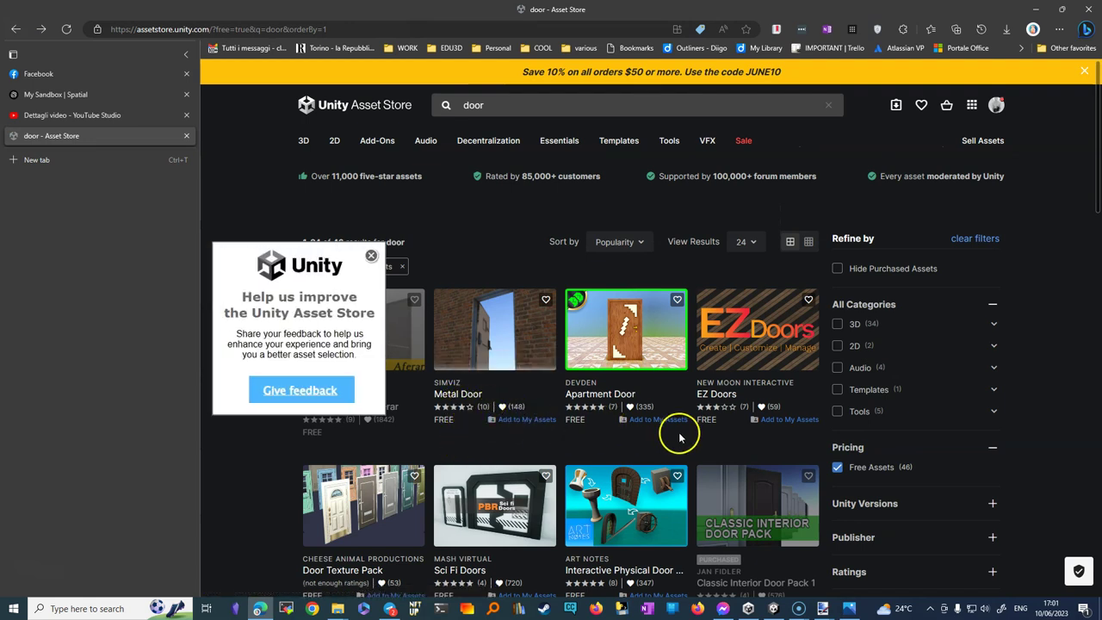
- Find the 3DMONDRA Sci-Fi Door asset and accept its Terms of Service to add it to My Assets
scroll(678, 435, "down", 1)
scroll(676, 441, "down", 1)
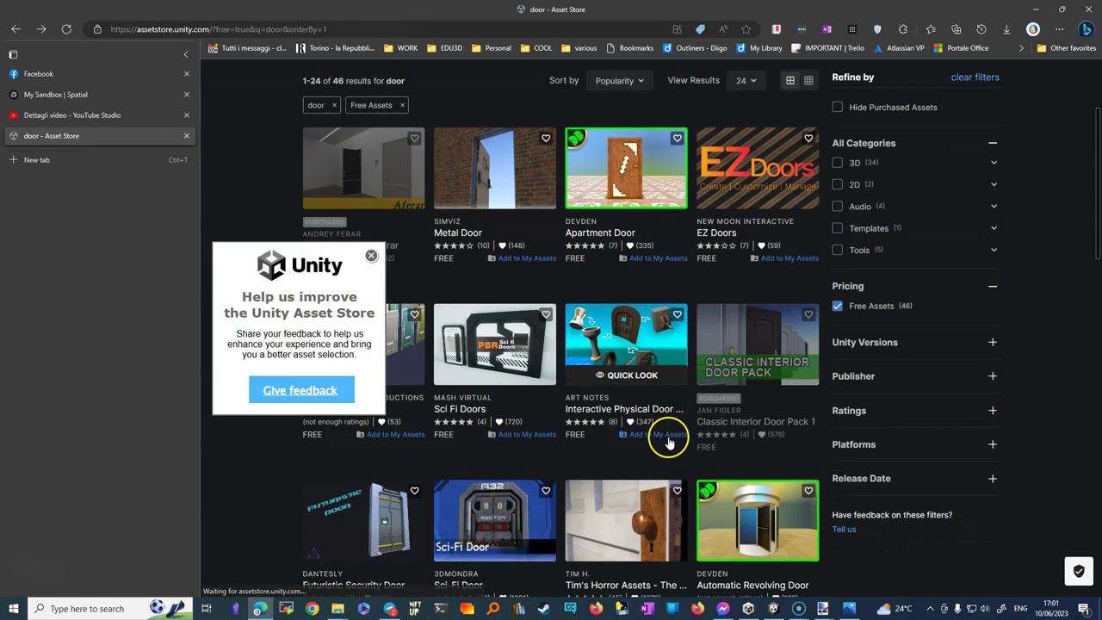
scroll(666, 439, "down", 1)
scroll(658, 445, "down", 1)
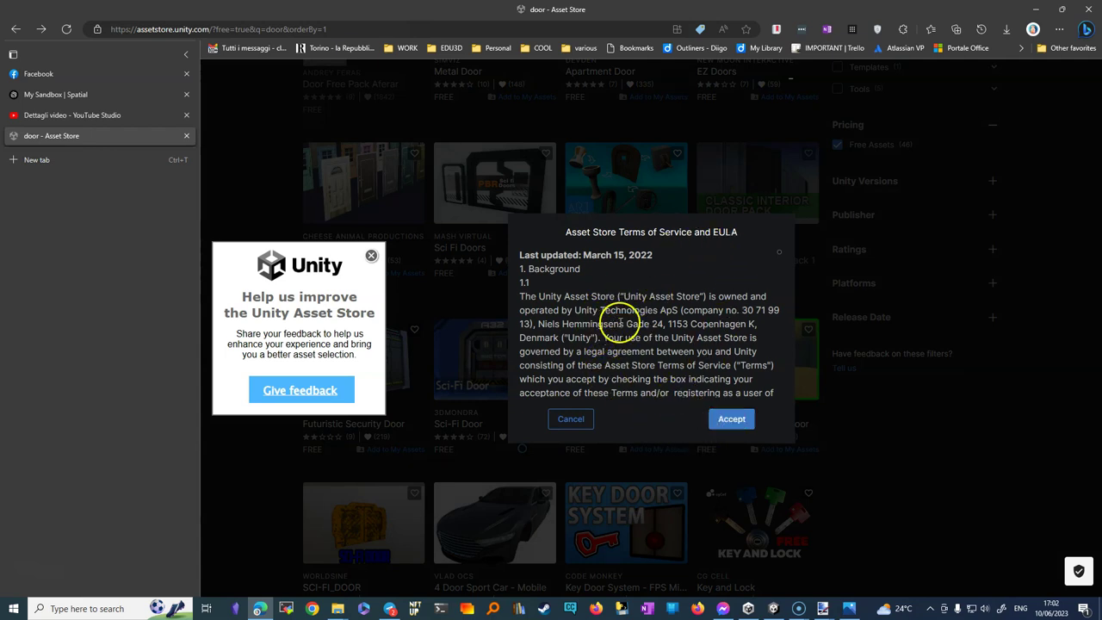
scroll(603, 328, "down", 1)
scroll(603, 328, "down", 1)
scroll(602, 327, "down", 1)
scroll(603, 328, "down", 1)
scroll(601, 328, "down", 1)
scroll(601, 328, "down", 1)
scroll(601, 328, "down", 1)
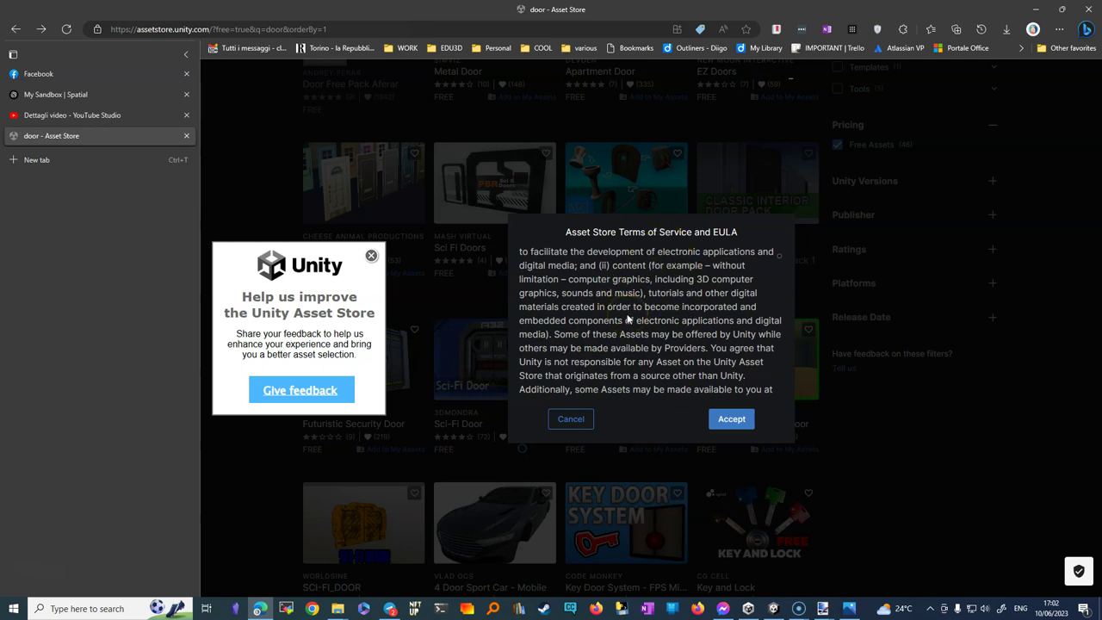
scroll(635, 331, "down", 1)
scroll(633, 327, "down", 1)
scroll(627, 340, "down", 1)
scroll(622, 349, "down", 1)
scroll(624, 396, "down", 1)
scroll(614, 344, "down", 1)
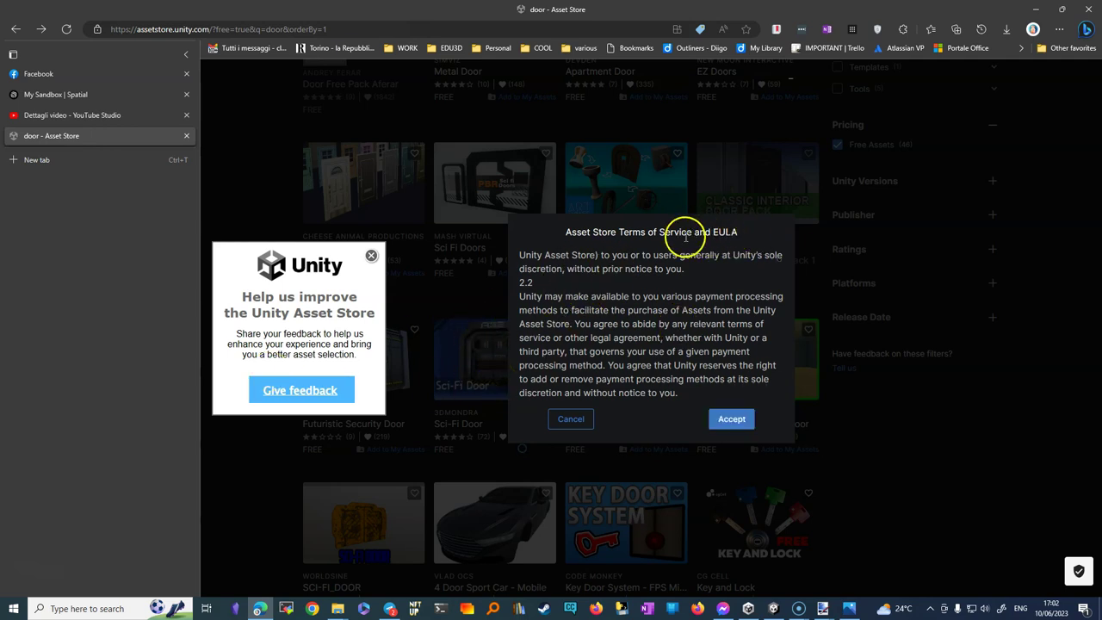
left_click(732, 419)
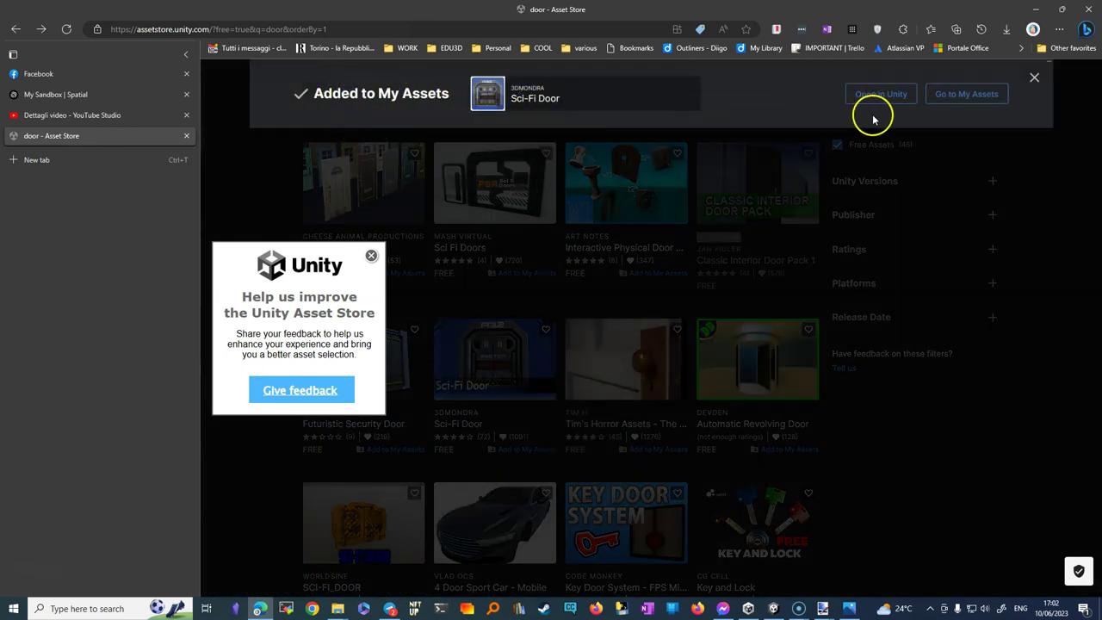
- Open the Sci-Fi Door asset from My Assets in Unity Editor's Package Manager
left_click(971, 95)
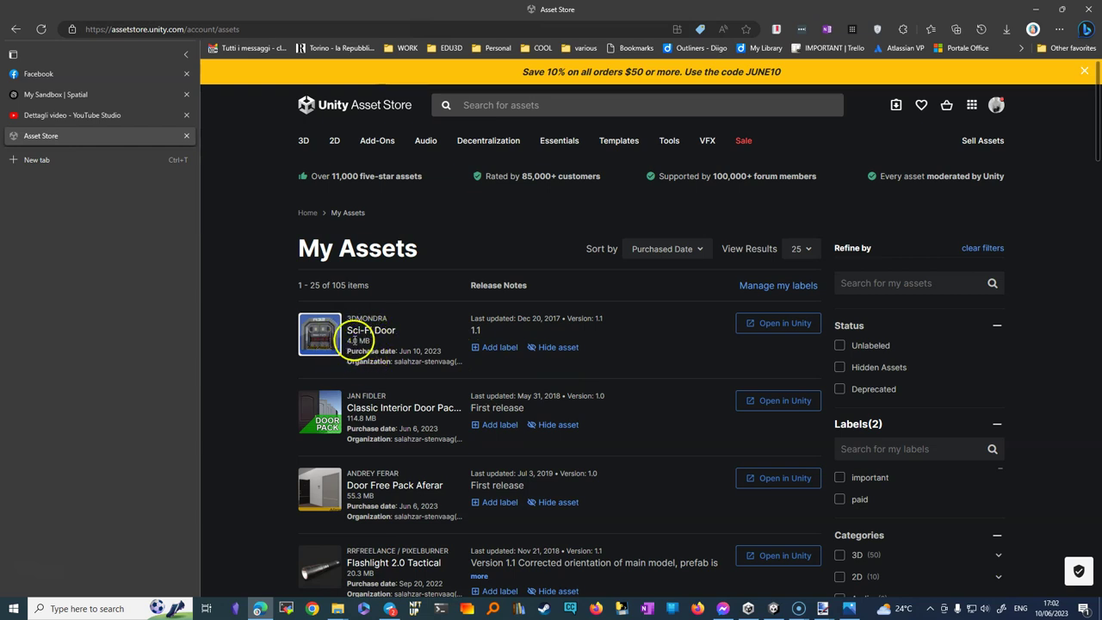
left_click(784, 325)
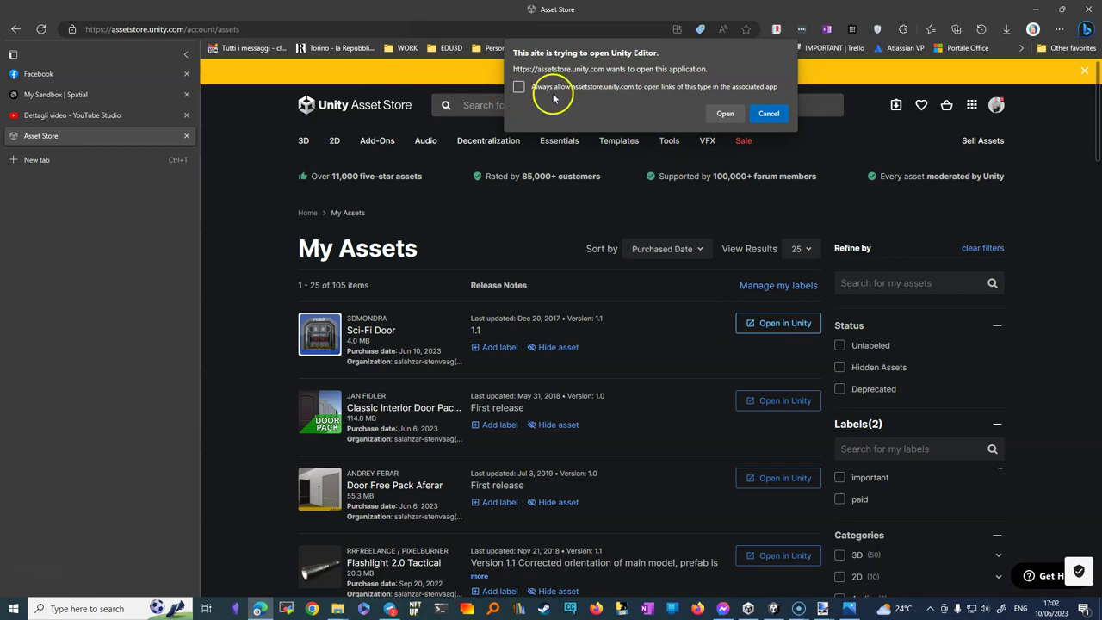
left_click(724, 113)
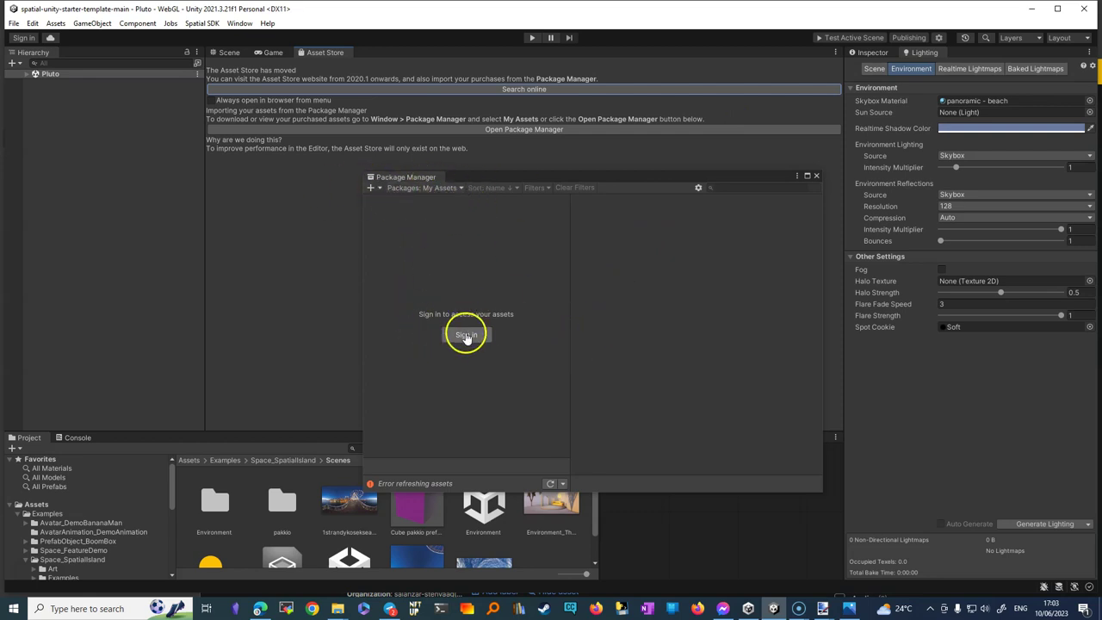
- Sign in through Unity Hub, always allowing the site to open it, then return to the Editor
left_click(466, 334)
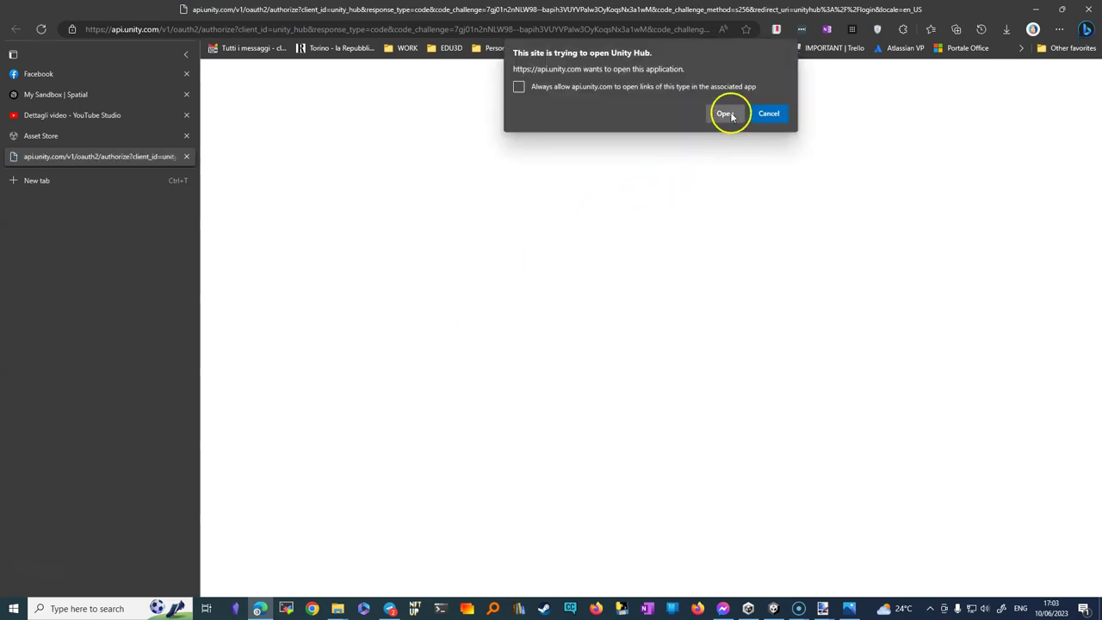
left_click(583, 90)
left_click(723, 114)
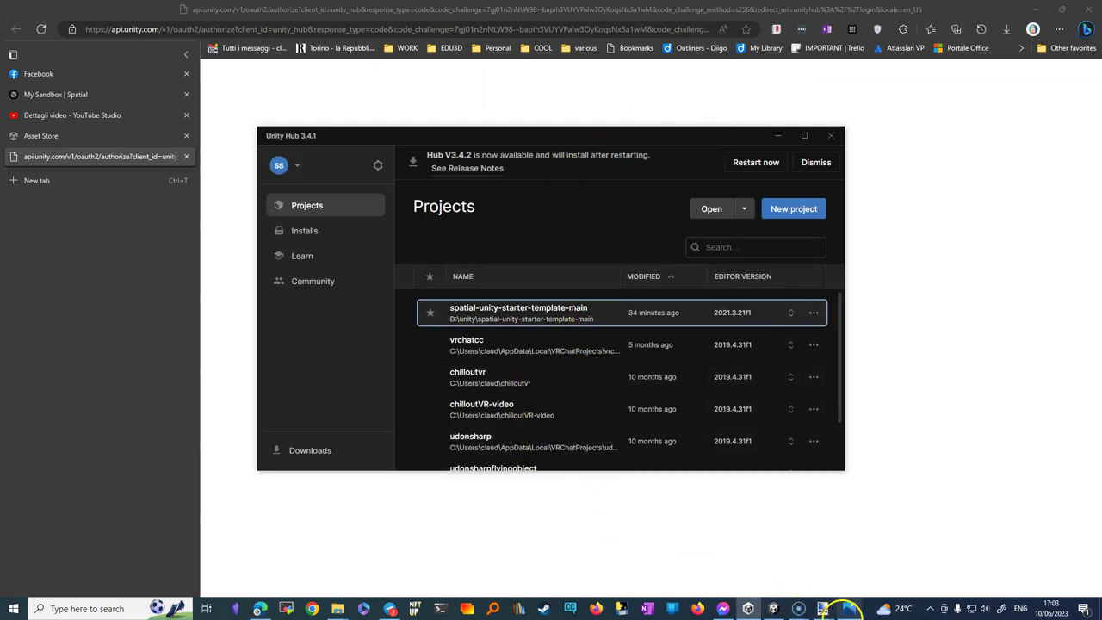
left_click(773, 609)
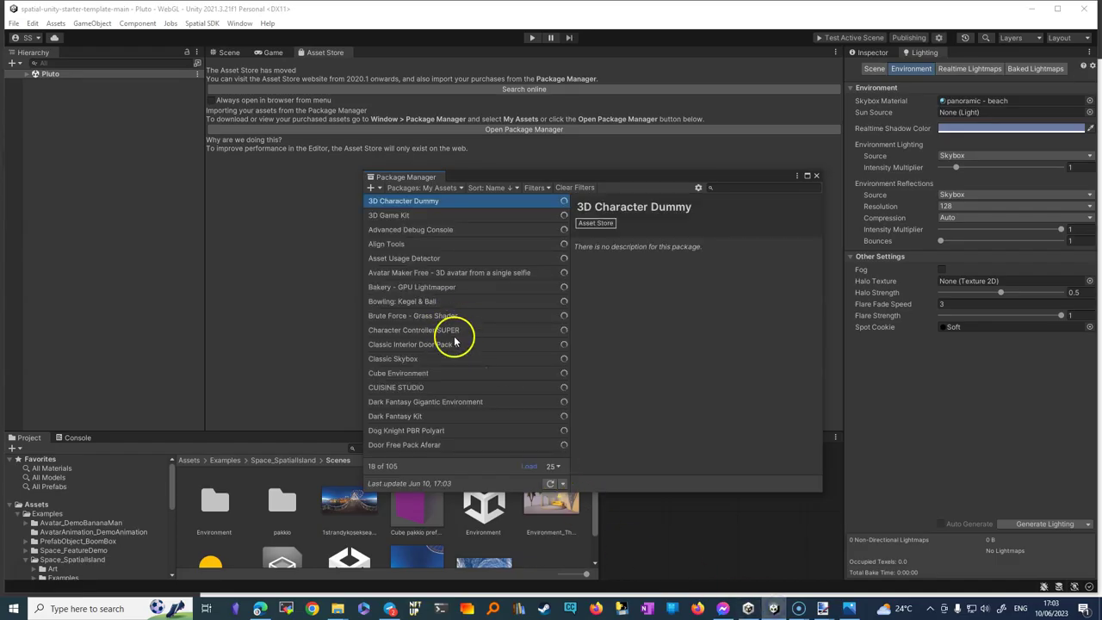
- Sort My Assets by purchase date, then download and import the Sci-Fi Door package
left_click(494, 188)
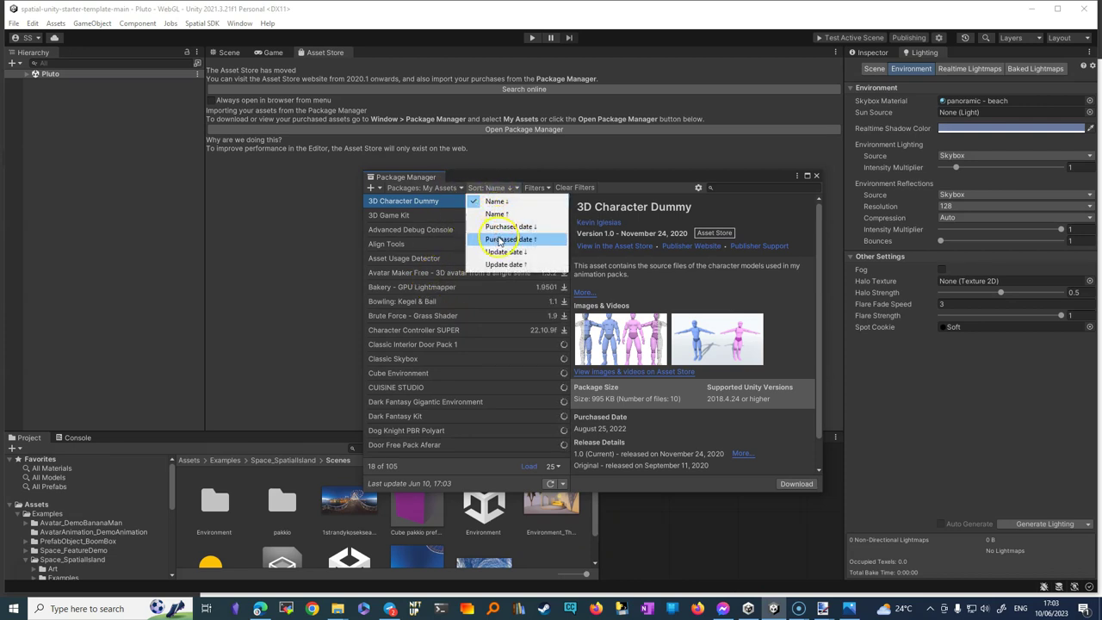
left_click(498, 239)
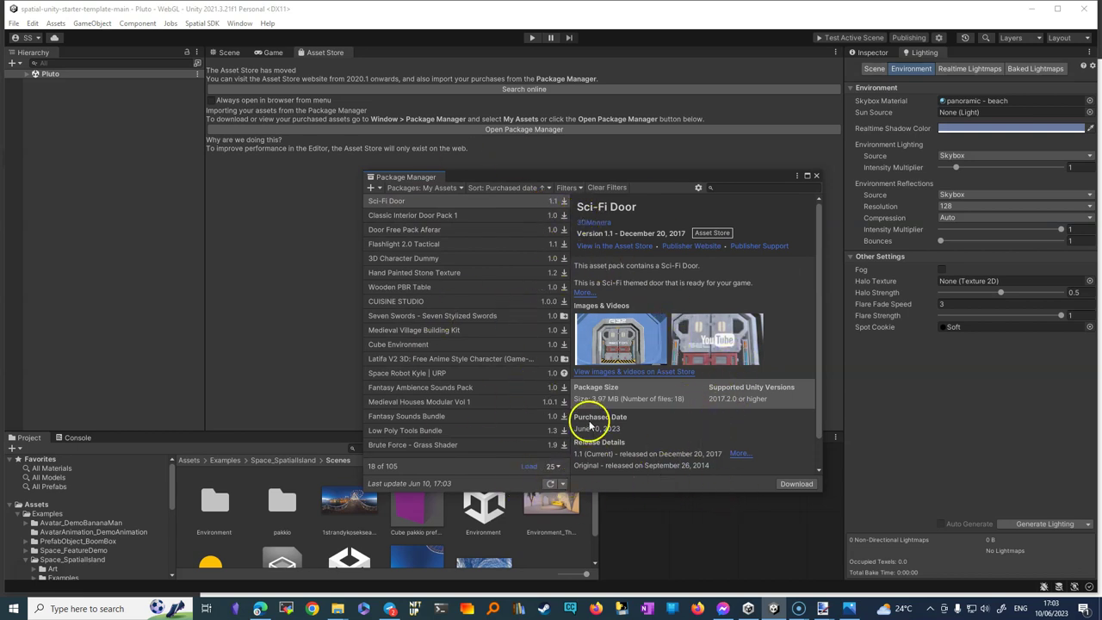
left_click(791, 486)
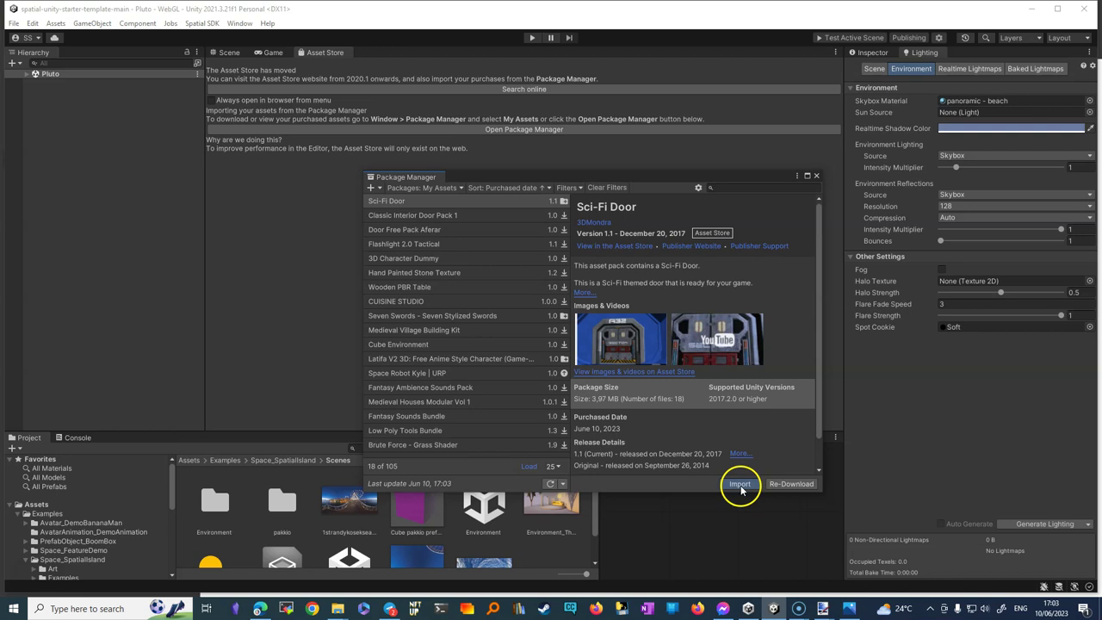
left_click(739, 486)
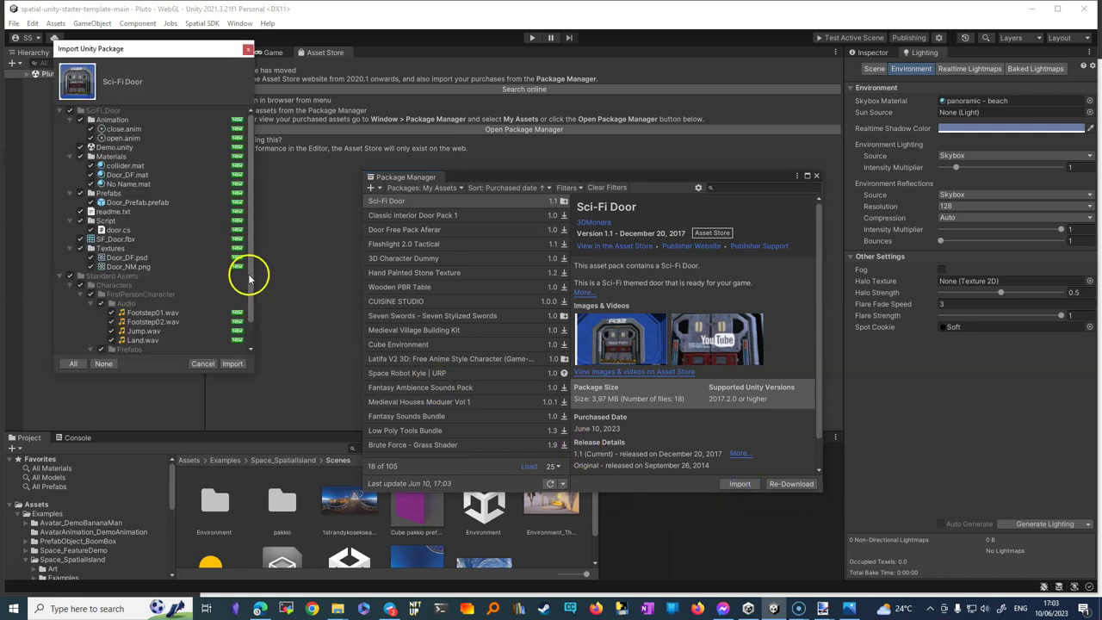
- Import all Sci-Fi Door files, show SciFi_Door in a taller Project panel, and close Package Manager
left_click_drag(249, 276, 256, 301)
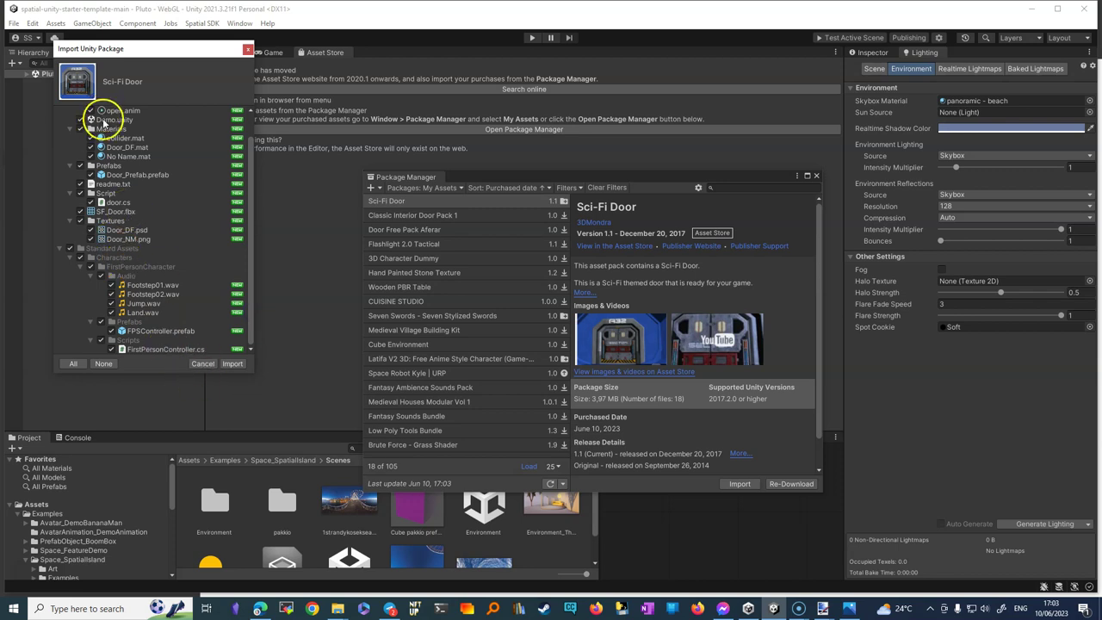
left_click(232, 364)
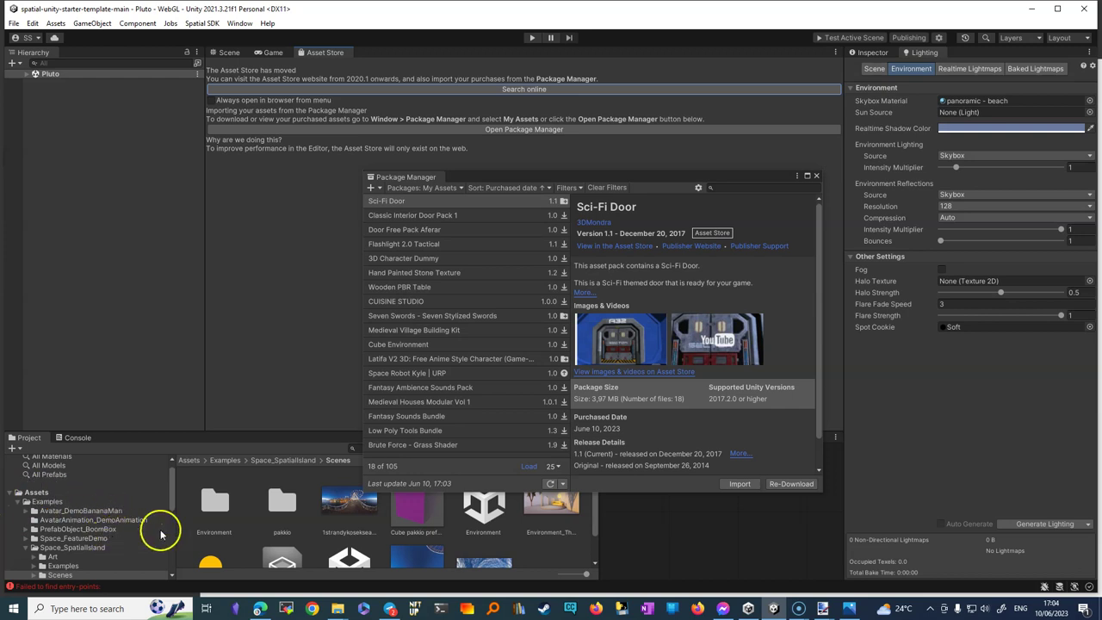
left_click(19, 502)
left_click(47, 510)
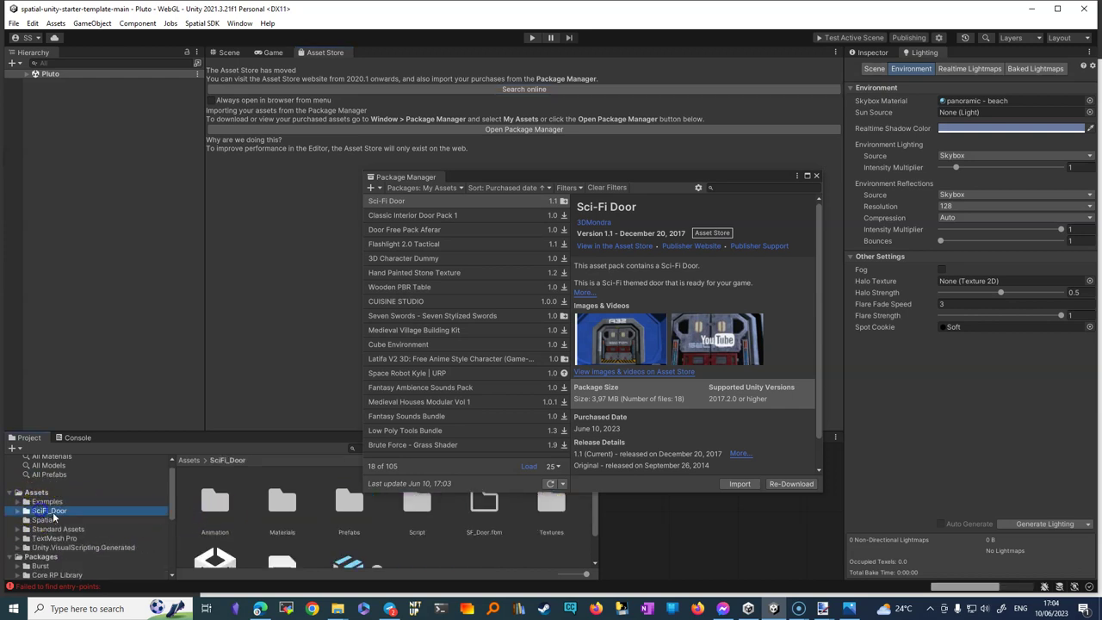
left_click_drag(266, 433, 313, 284)
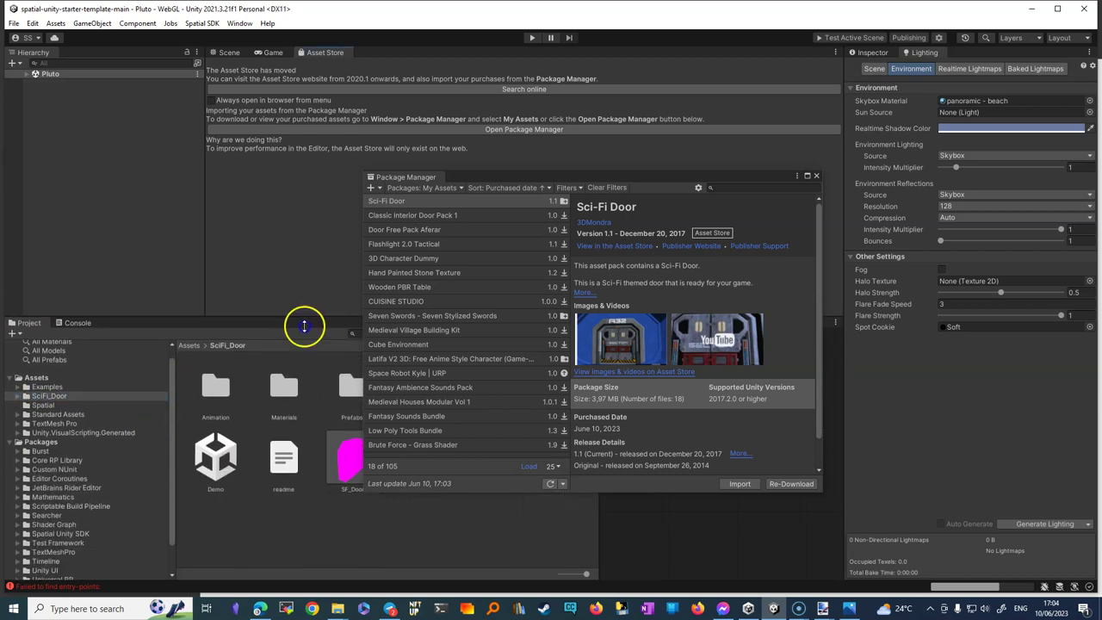
left_click(816, 176)
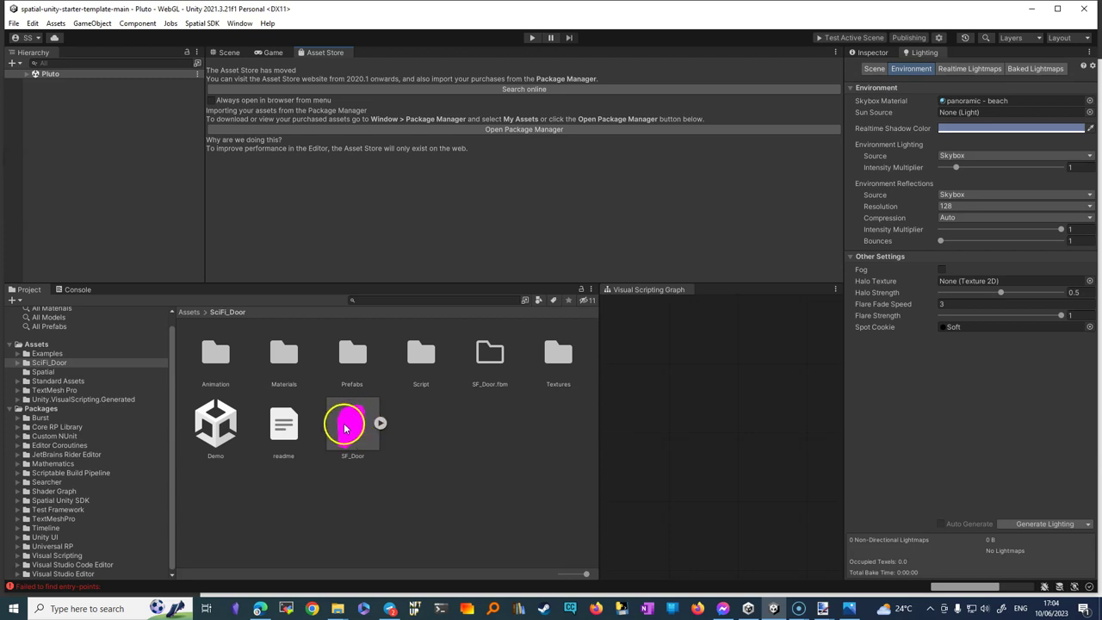
double_click(349, 428)
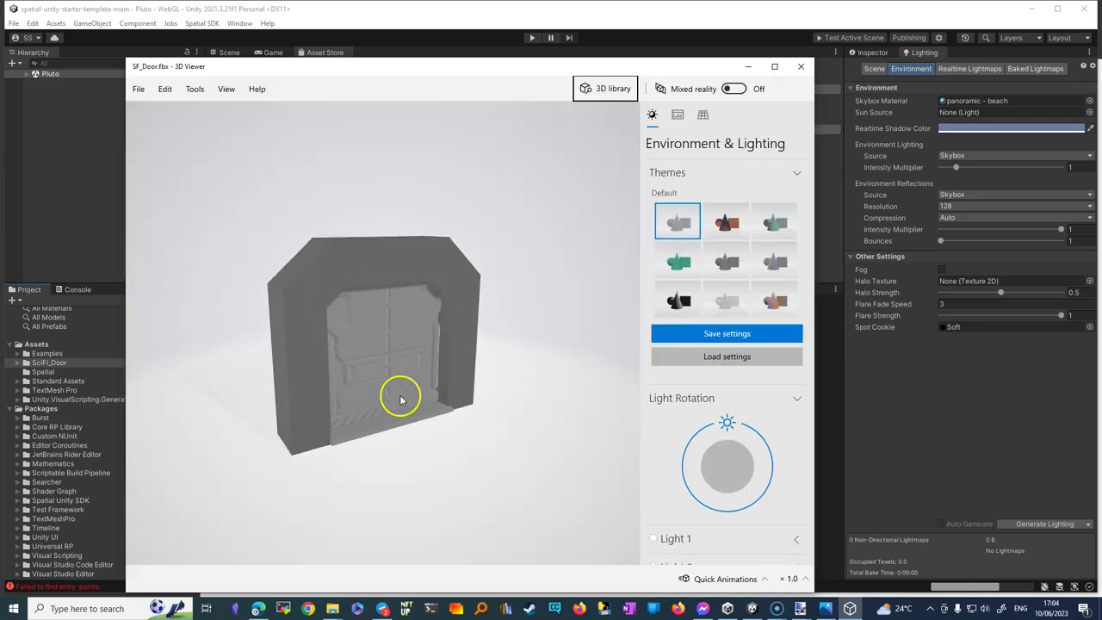
mouse_move(400, 396)
left_mouse_down()
mouse_move(372, 335)
mouse_move(305, 366)
mouse_move(386, 359)
mouse_move(393, 327)
mouse_move(377, 351)
mouse_move(457, 371)
mouse_move(376, 370)
mouse_move(388, 369)
mouse_move(385, 380)
mouse_move(393, 347)
mouse_move(417, 428)
mouse_move(337, 313)
mouse_move(345, 327)
left_mouse_up()
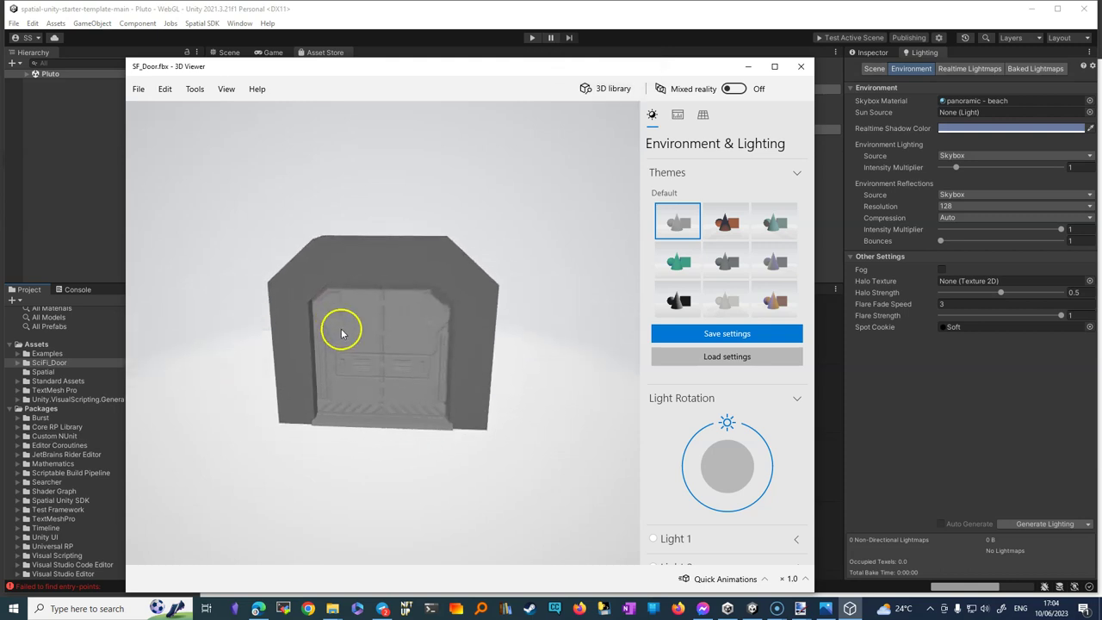
left_click(793, 74)
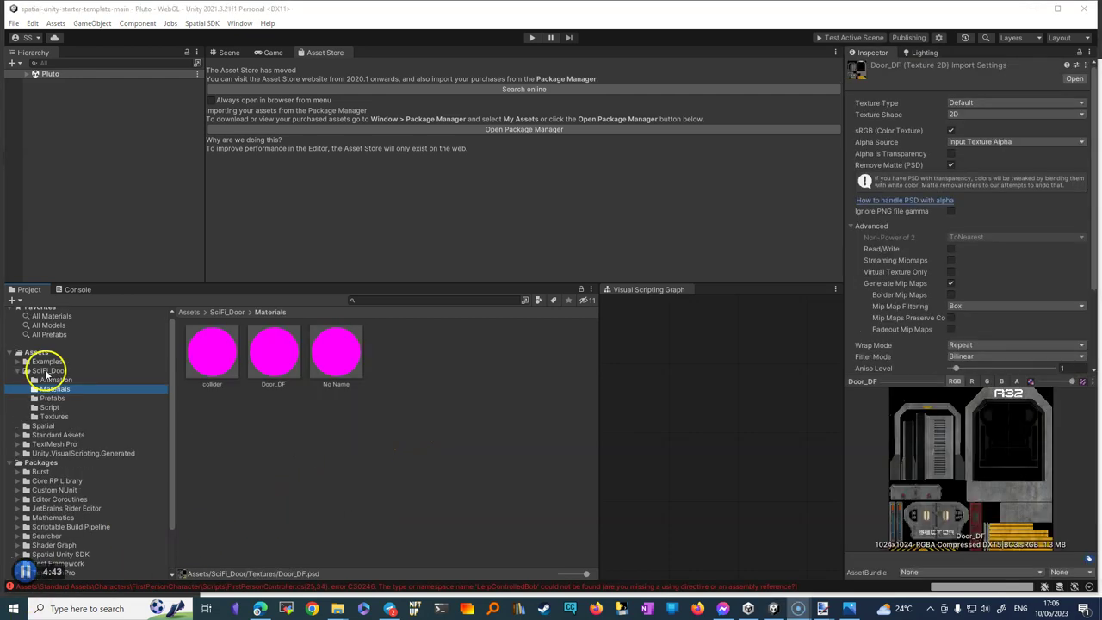
- Open SciFi_Door's Materials folder to view the pink collider, Door_DF and No Name materials
left_click(49, 370)
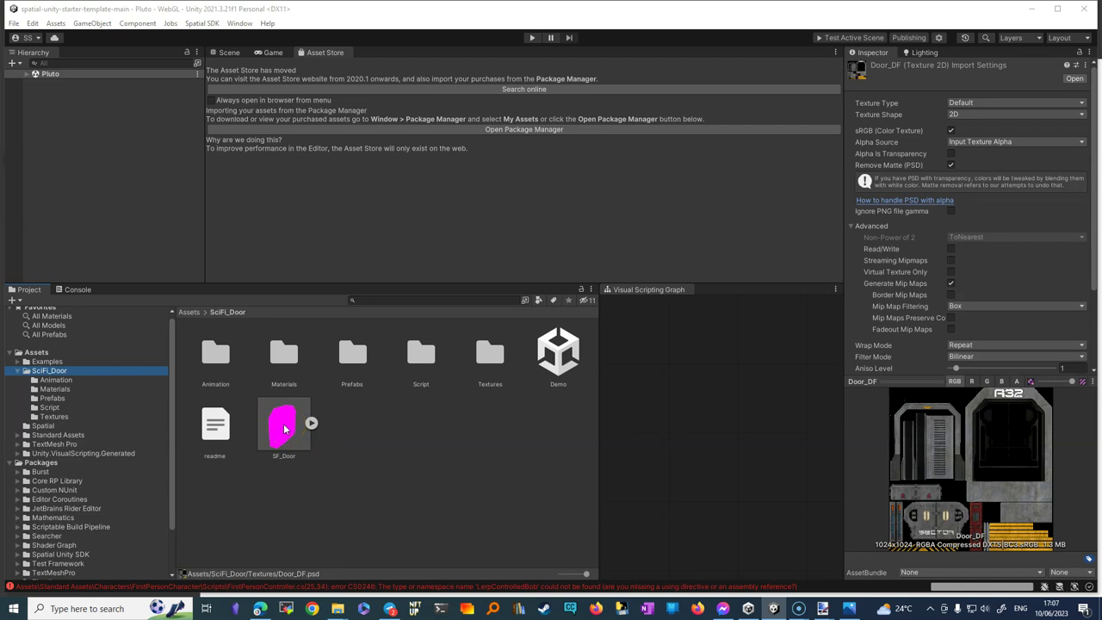
left_click(56, 389)
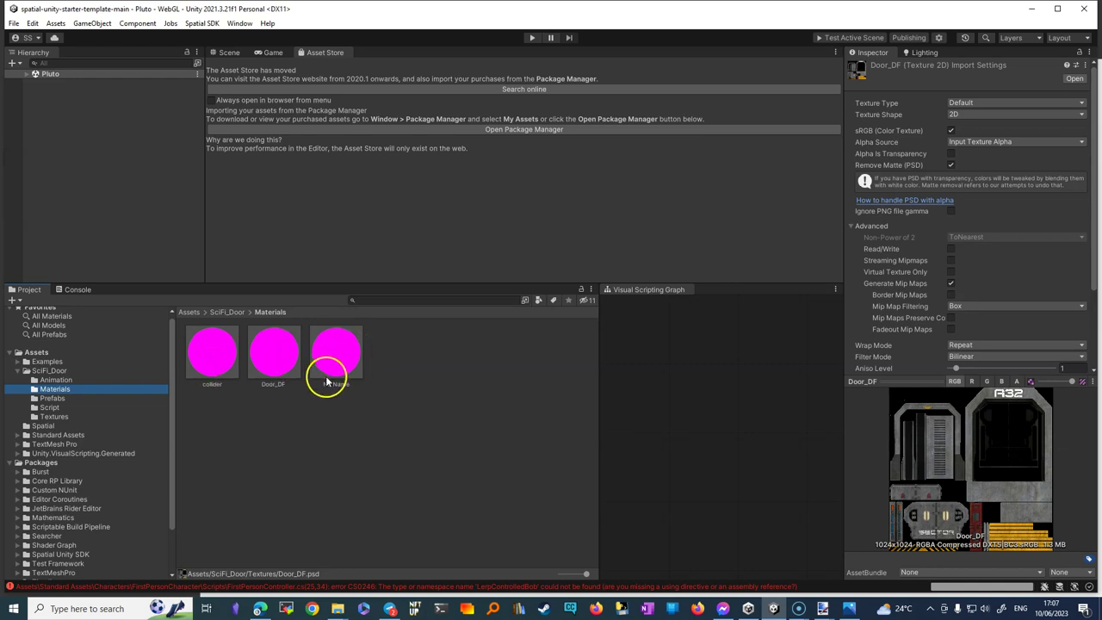
- Inspect the collider and Door_DF materials, locating Door_DF's base and normal map textures
left_click(226, 365)
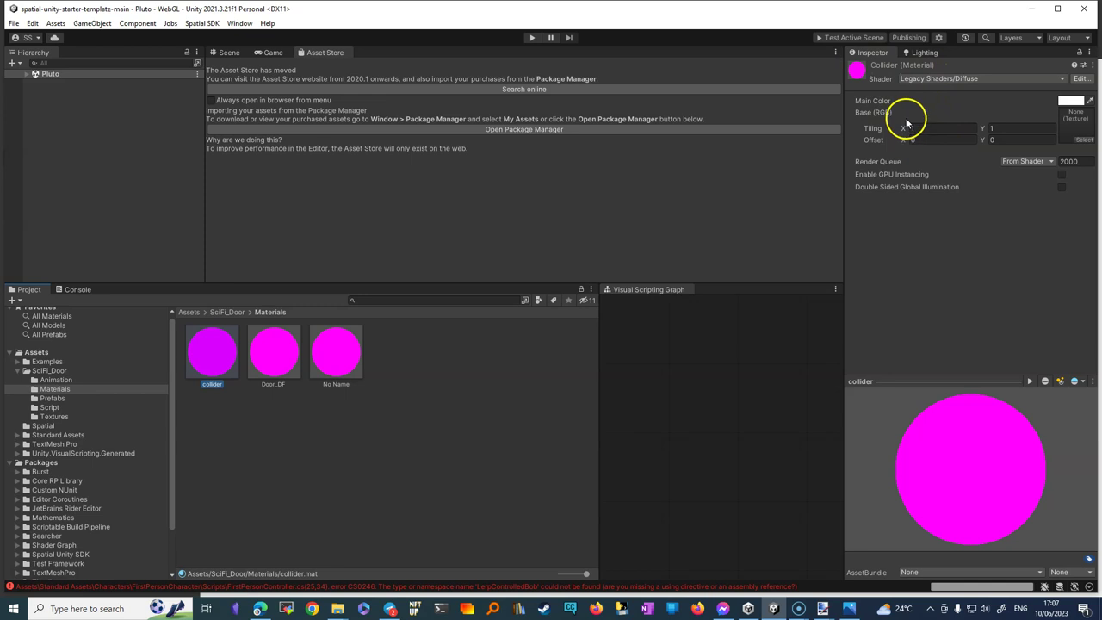
left_click(287, 360)
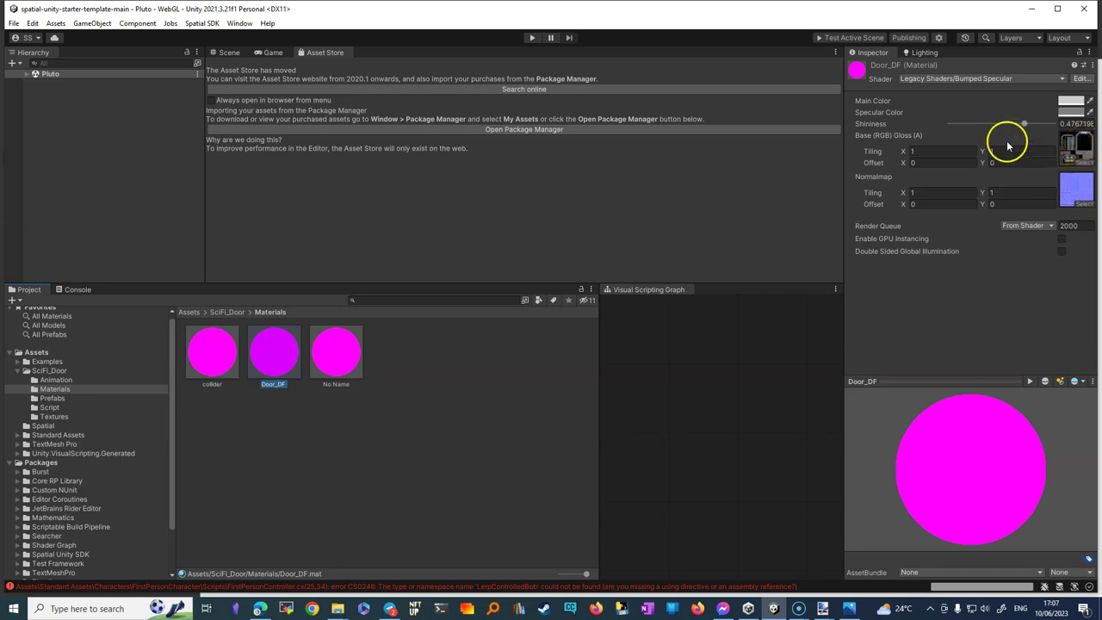
left_click(1082, 148)
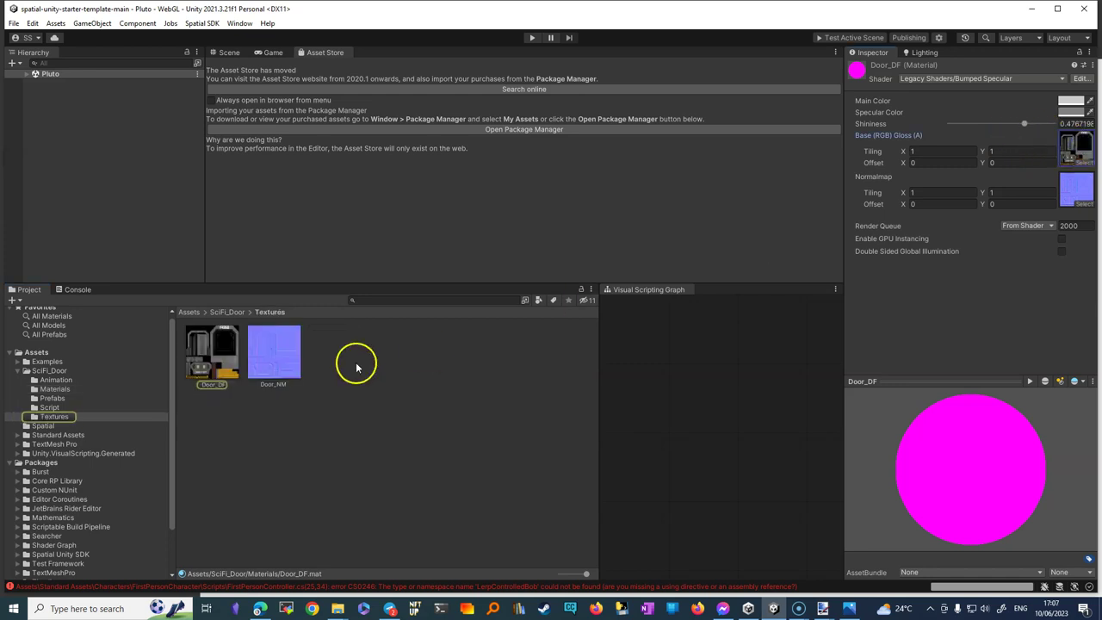
left_click(1073, 190)
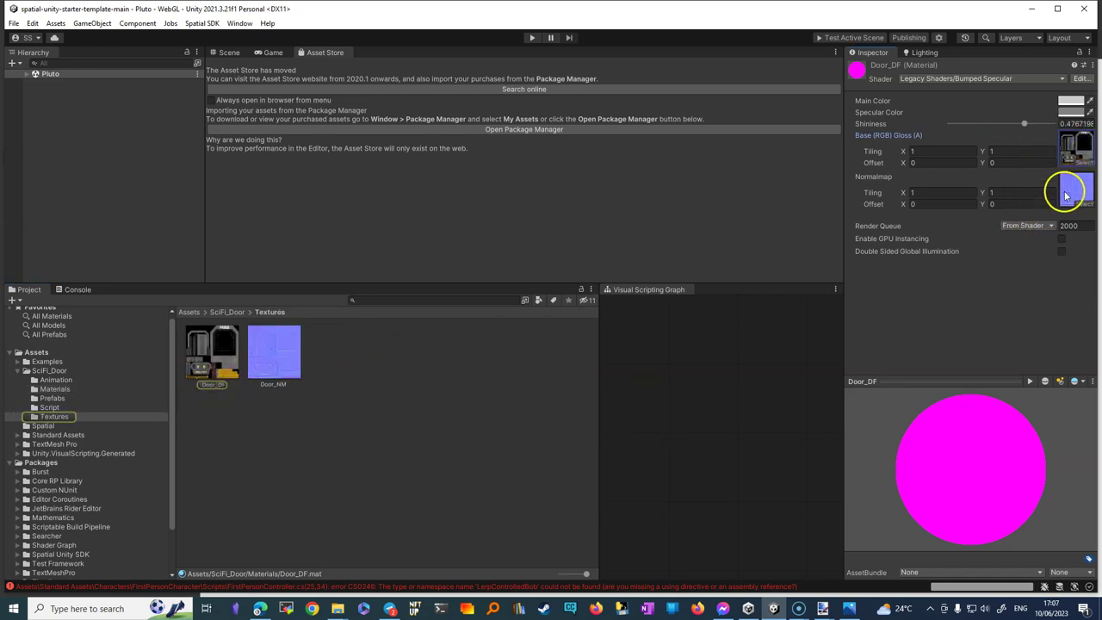
mouse_move(288, 383)
left_mouse_down()
mouse_move(1080, 149)
mouse_move(1077, 188)
left_mouse_up()
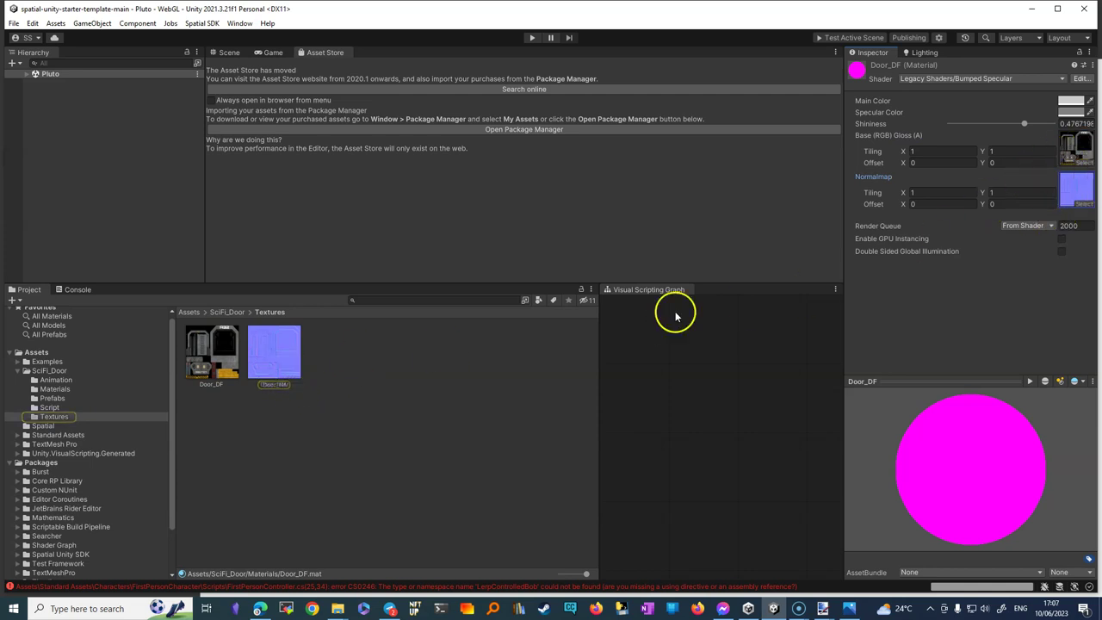
- Browse the door's textures, then return to the pink Door_DF material
left_click(55, 417)
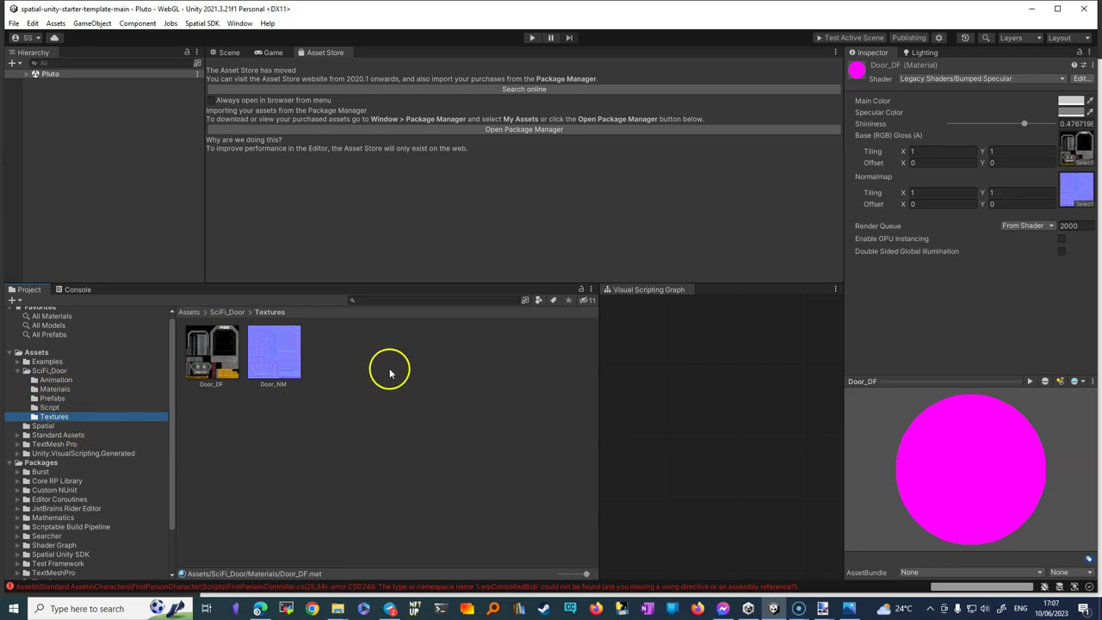
left_click(47, 392)
left_click(272, 349)
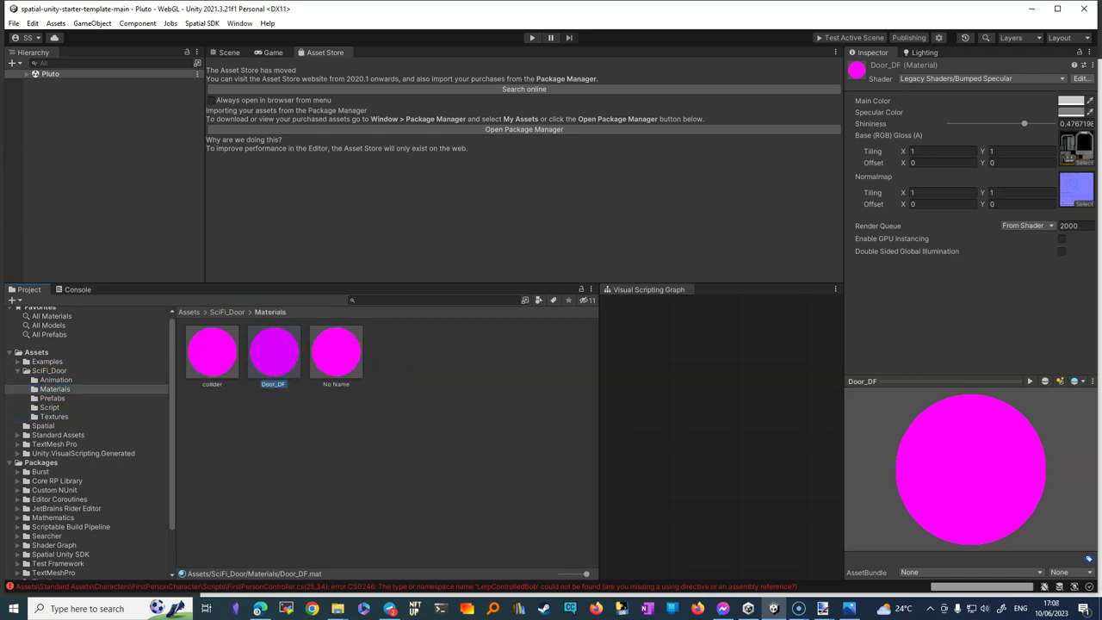
- Switch the Door_DF material to the Universal Render Pipeline/Lit shader
left_click(972, 78)
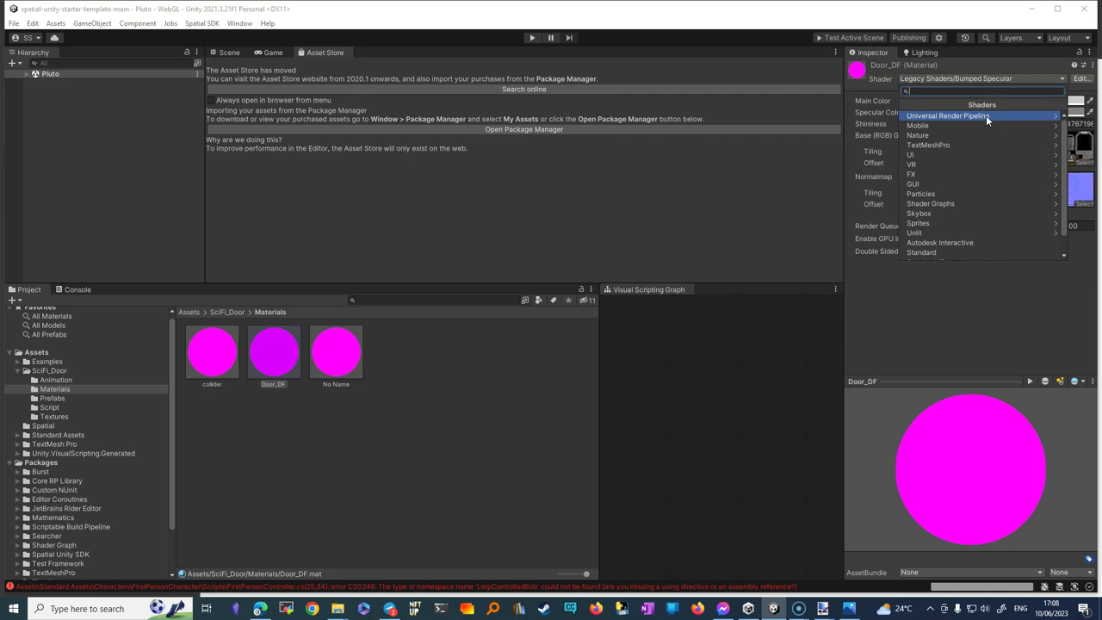
left_click(985, 116)
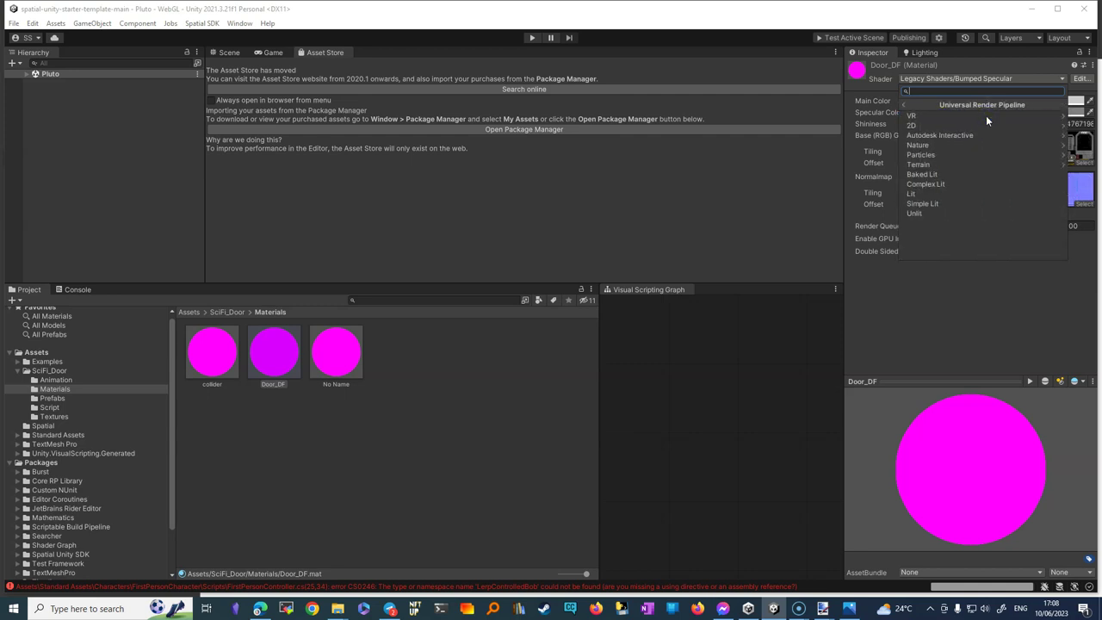
left_click(933, 194)
left_click(933, 195)
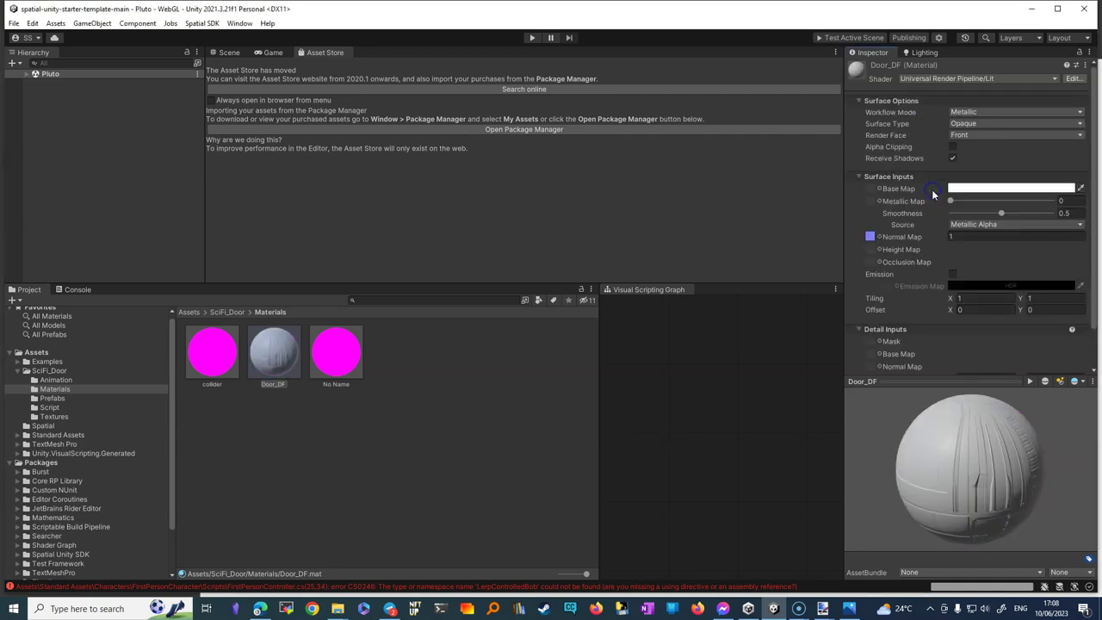
mouse_move(954, 479)
left_mouse_down()
mouse_move(1062, 433)
mouse_move(903, 489)
mouse_move(856, 463)
mouse_move(1022, 463)
mouse_move(972, 457)
mouse_move(917, 495)
mouse_move(960, 495)
left_mouse_up()
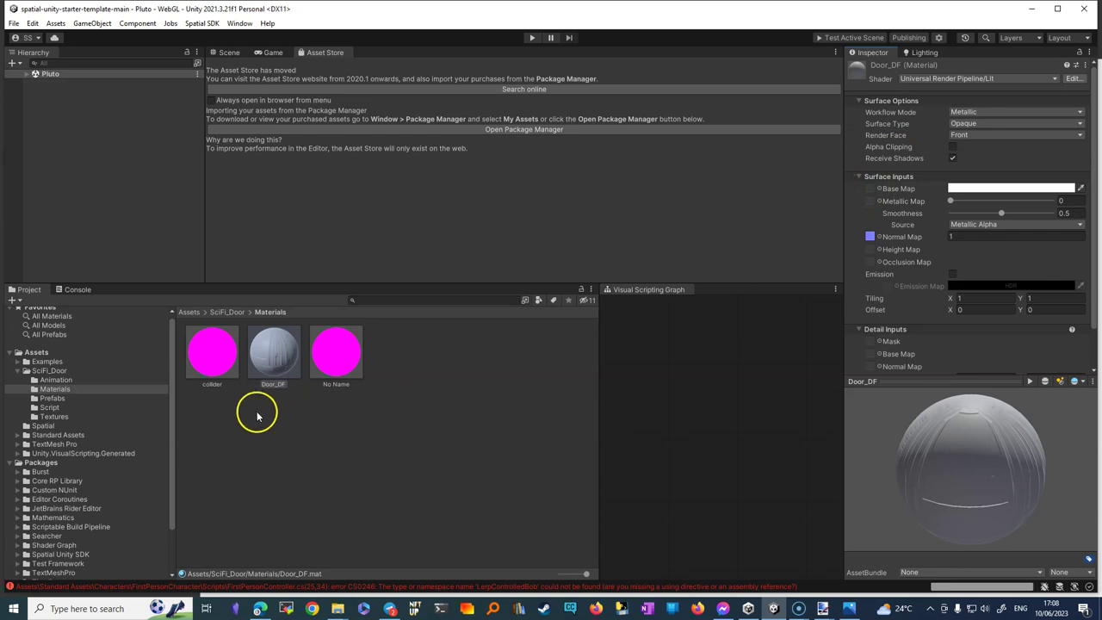
- Assign the Door_DF texture from the Textures folder as the material's Base Map
left_click(53, 416)
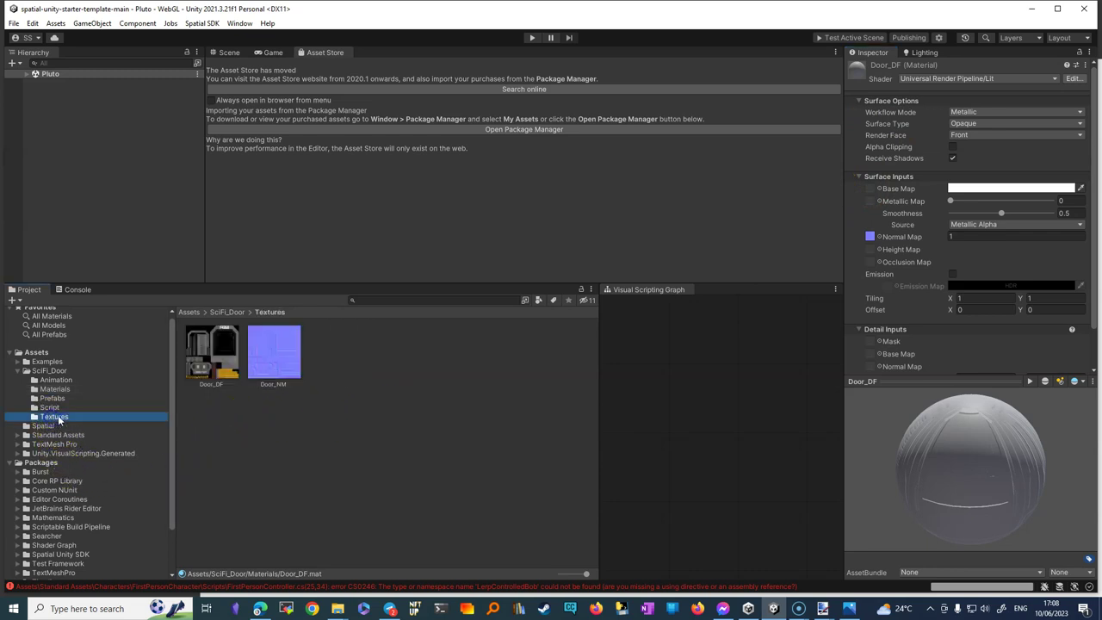
left_click(205, 358)
left_click_drag(368, 380, 863, 213)
left_click_drag(871, 193, 871, 190)
mouse_move(1021, 448)
left_mouse_down()
mouse_move(920, 413)
mouse_move(728, 454)
mouse_move(924, 406)
mouse_move(877, 458)
left_mouse_up()
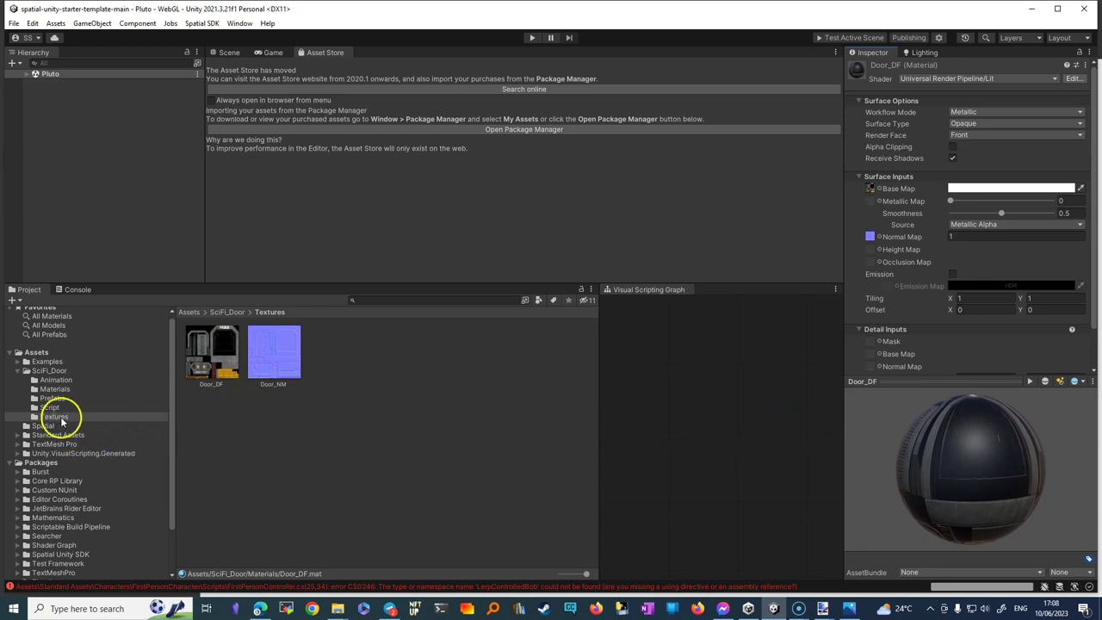
- Compare the No Name and collider materials, then recheck the updated Door_DF material
left_click(55, 389)
left_click(342, 359)
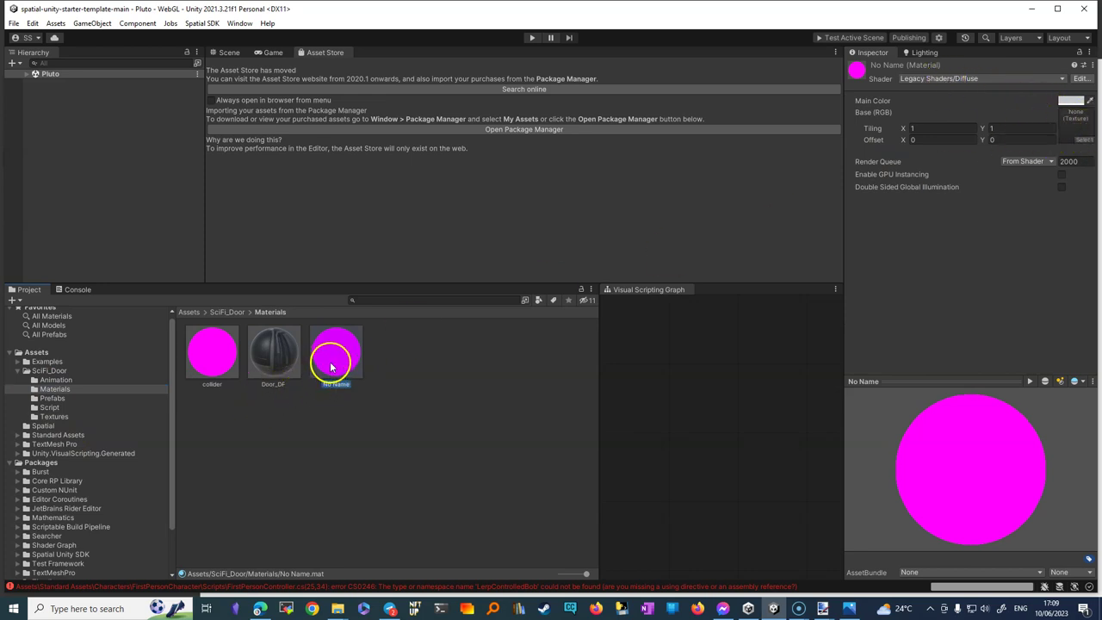
left_click(205, 359)
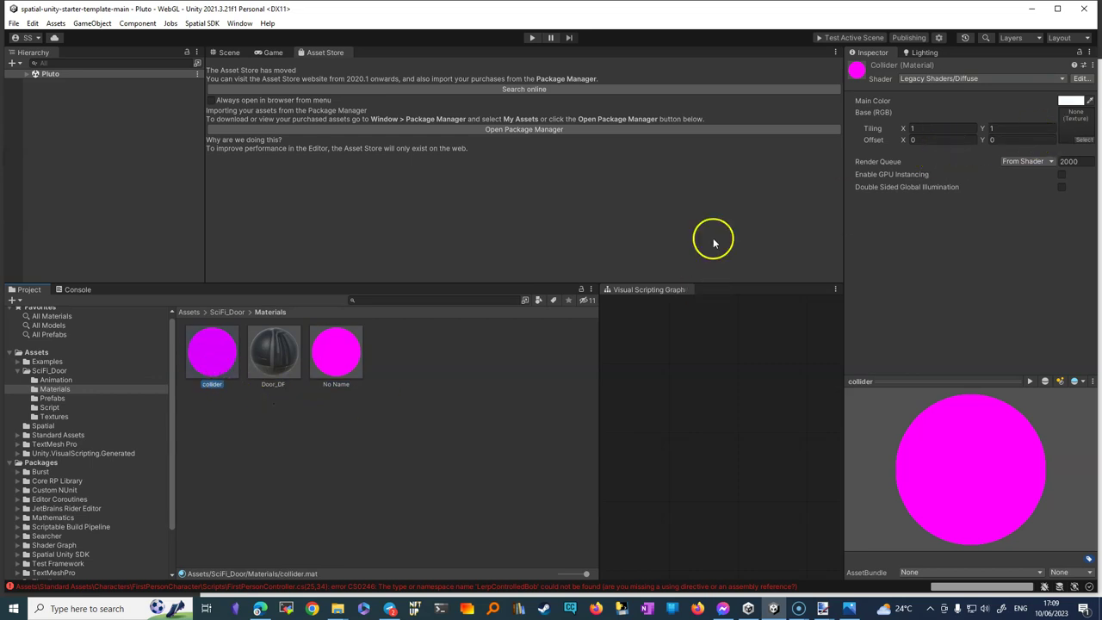
left_click(270, 353)
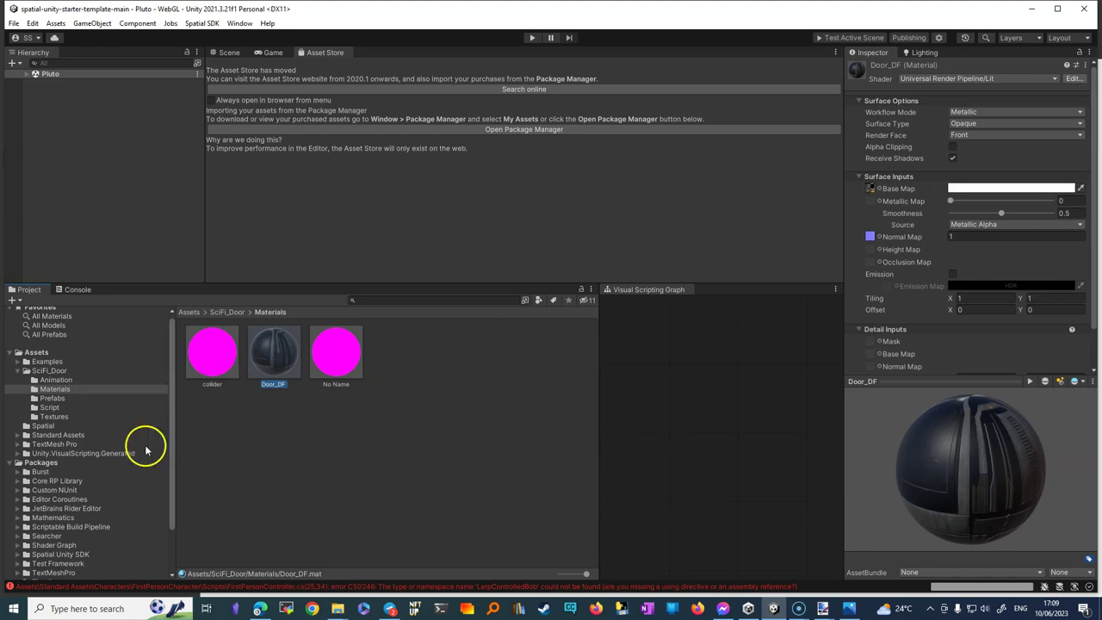
- Preview the Door_PrefabTo asset from the Prefabs folder in a front view
left_click(52, 398)
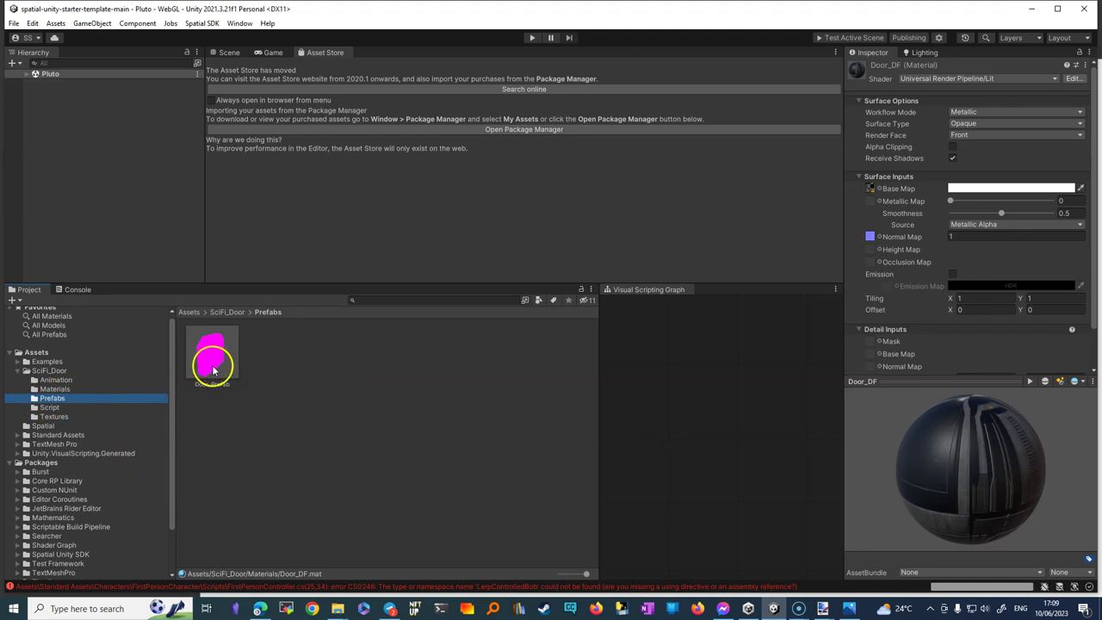
left_click(216, 358)
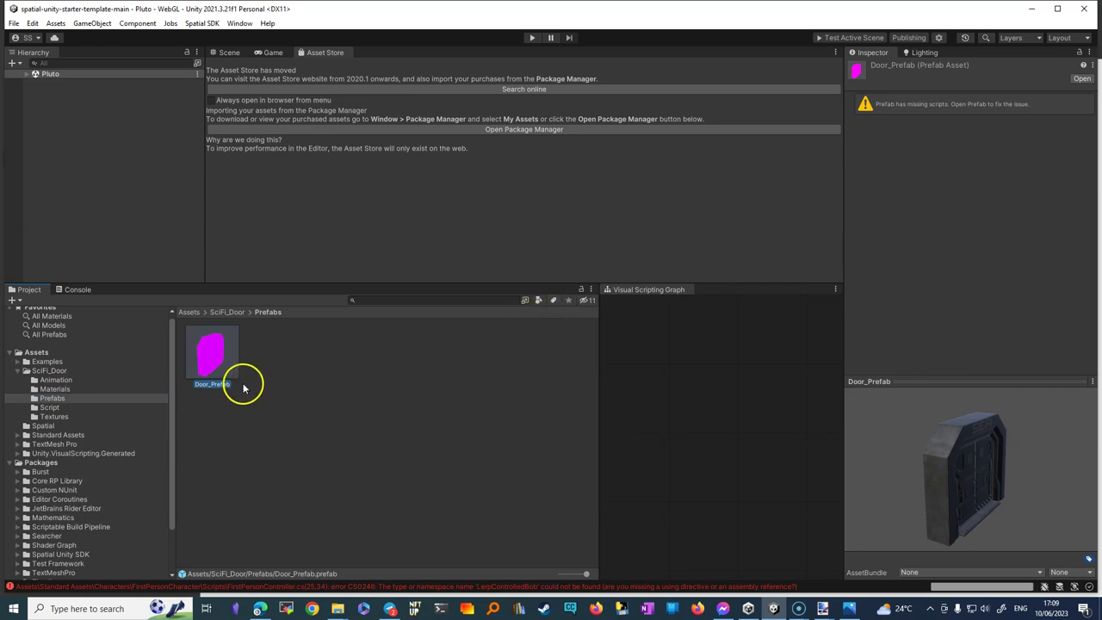
mouse_move(994, 469)
left_mouse_down()
mouse_move(957, 443)
mouse_move(901, 448)
mouse_move(944, 490)
mouse_move(938, 450)
mouse_move(931, 467)
mouse_move(921, 464)
left_mouse_up()
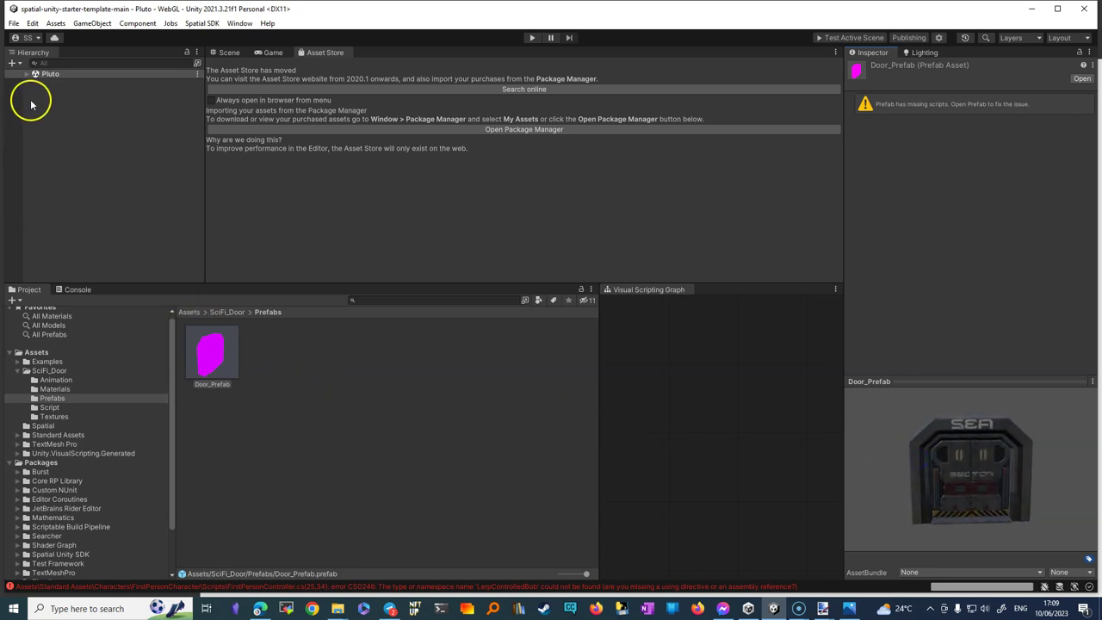
- Drop Door_Prefab onto the green plane of the Pluto scene in Scene view
left_click(26, 74)
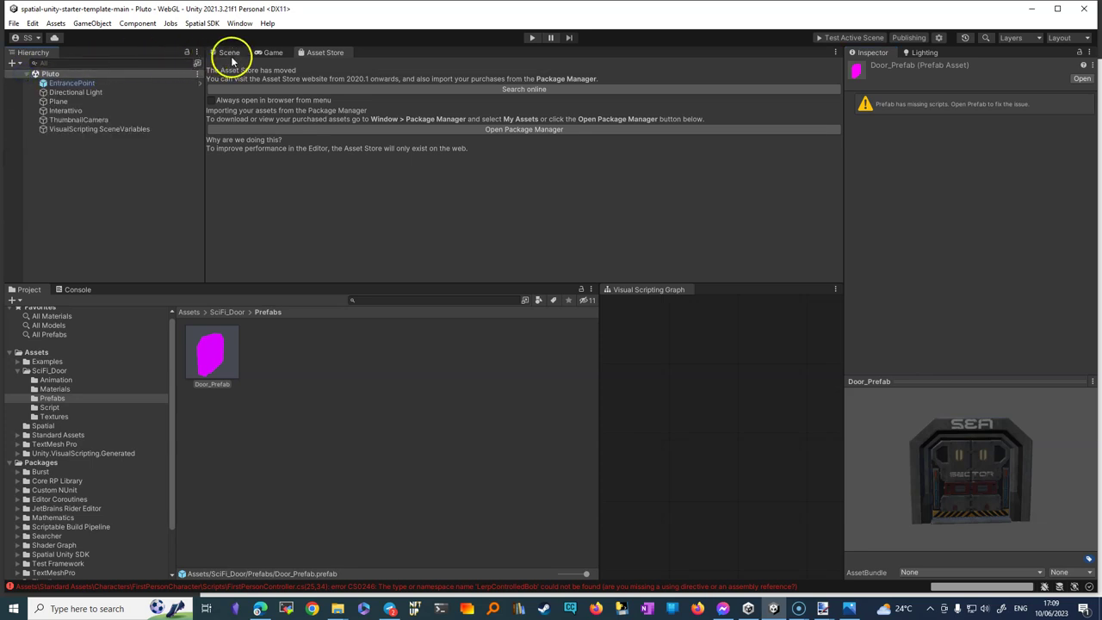
left_click(229, 53)
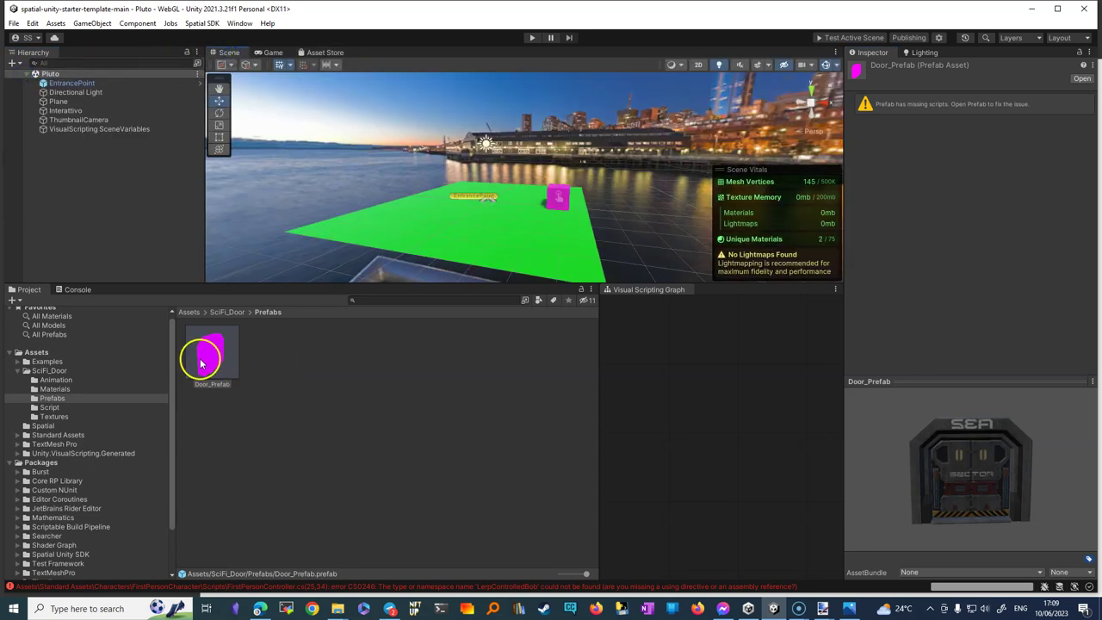
left_click_drag(211, 354, 460, 231)
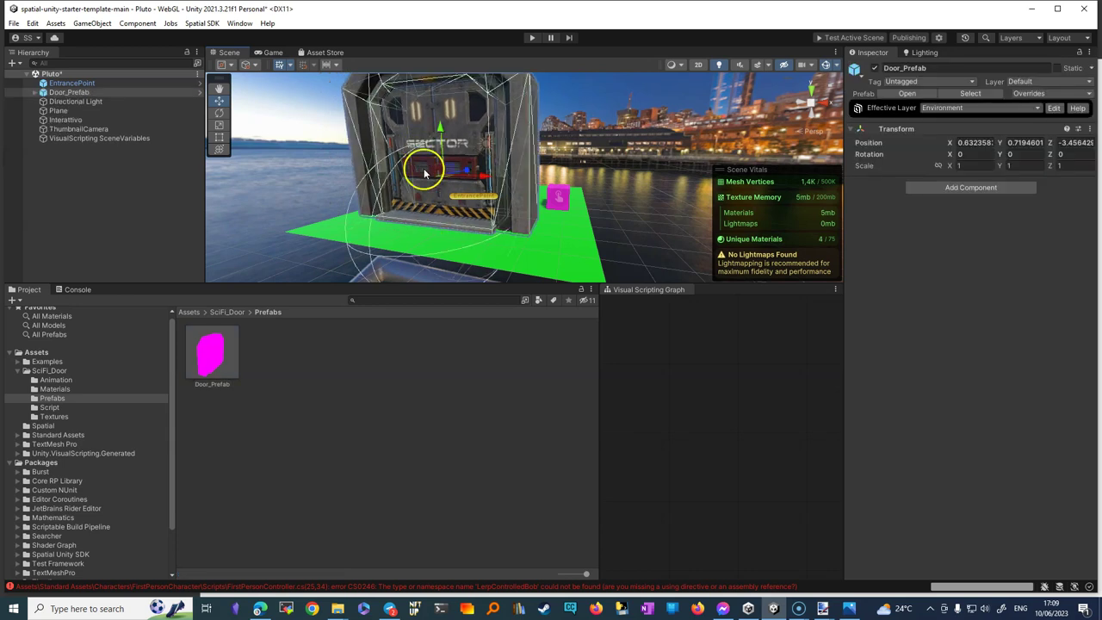
left_click(558, 249)
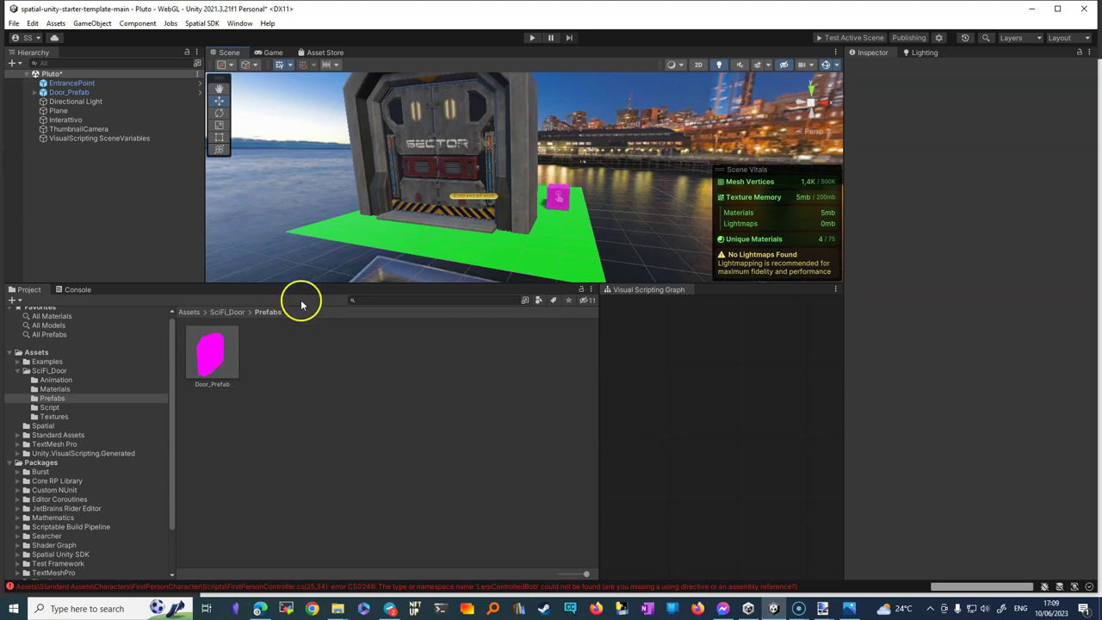
left_click(198, 356)
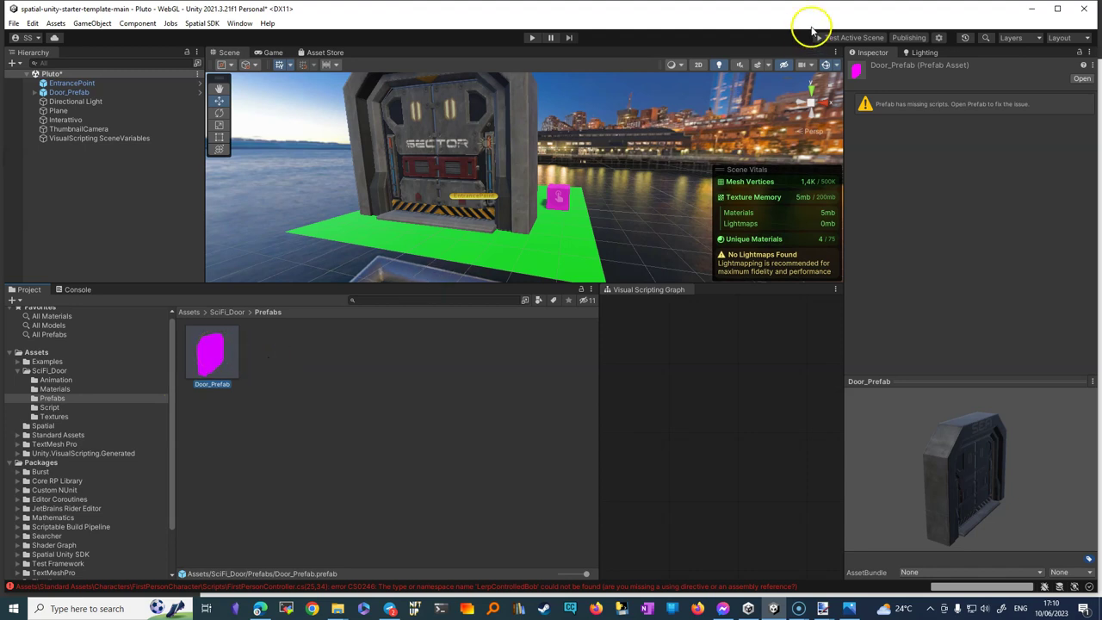
left_click(938, 38)
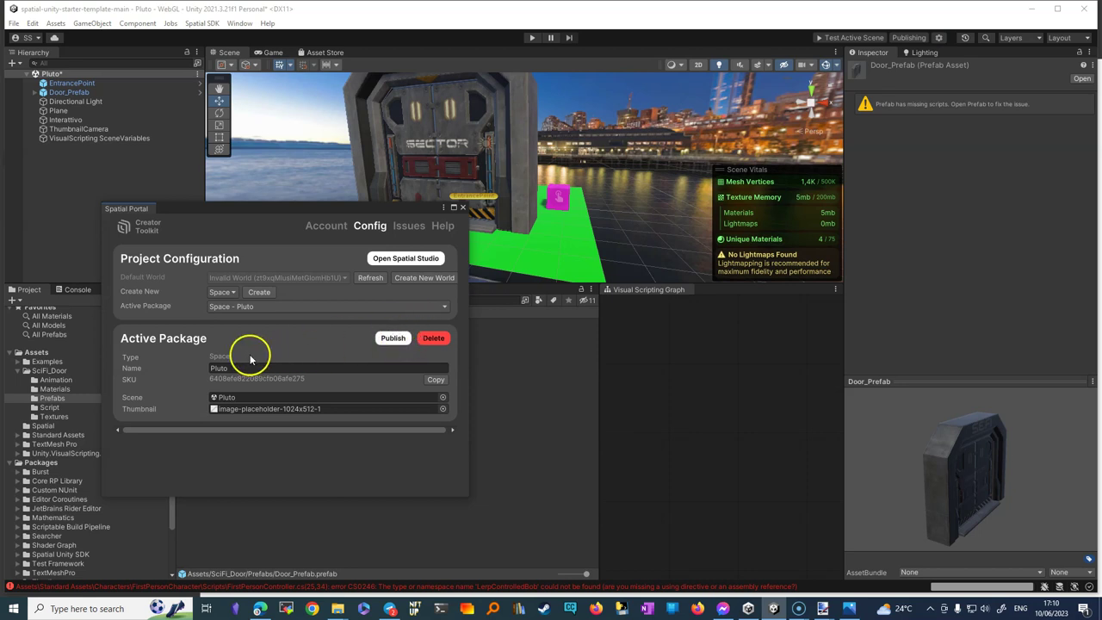
left_click(411, 226)
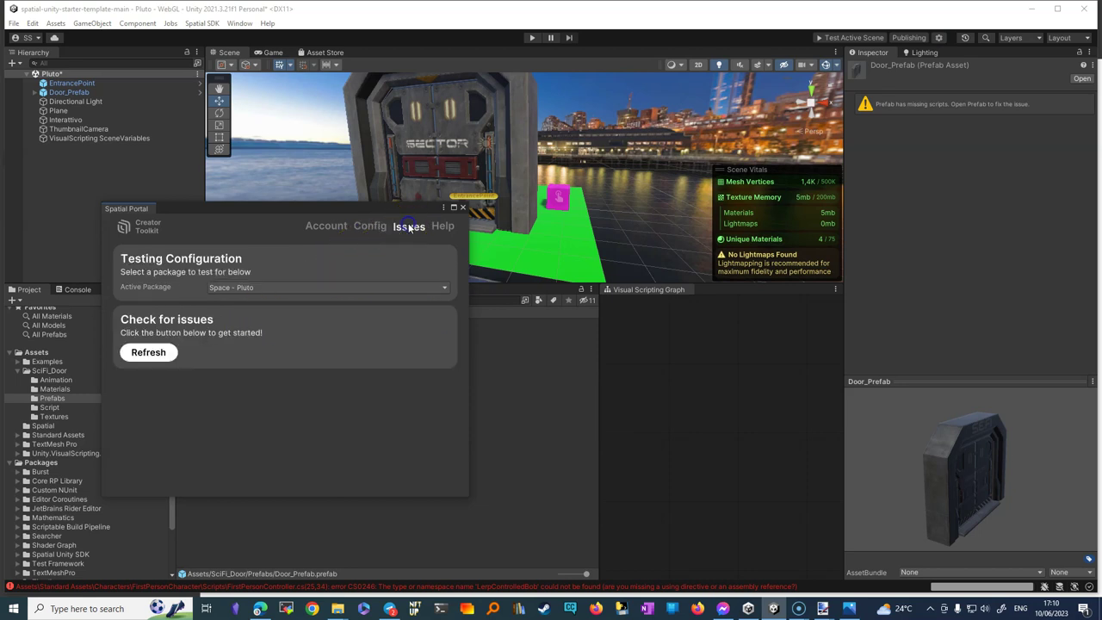
left_click(151, 353)
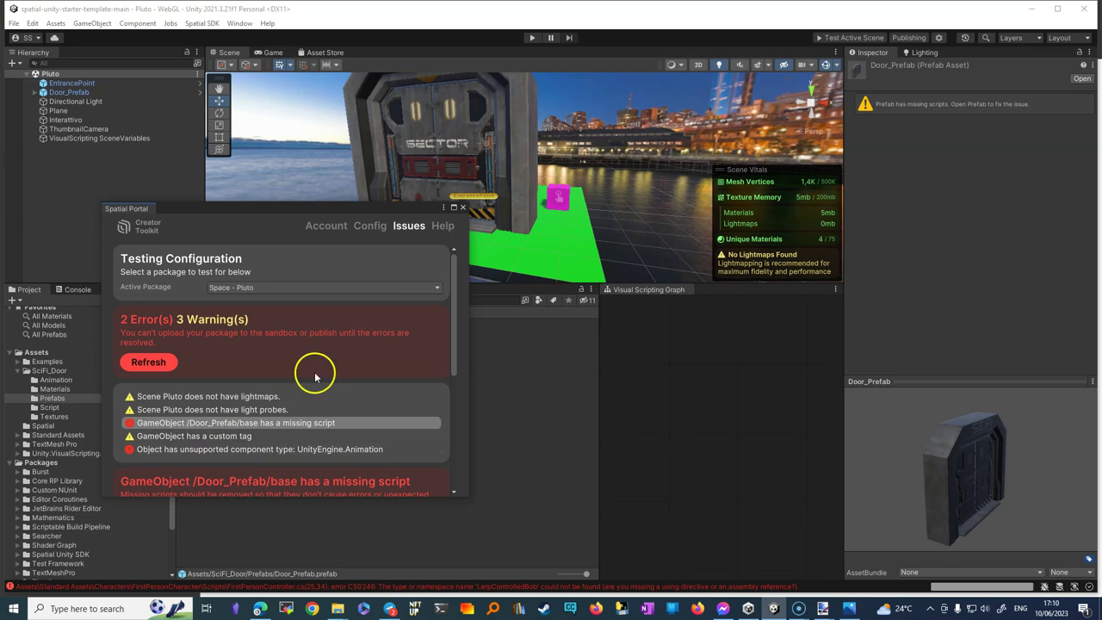
left_click(462, 207)
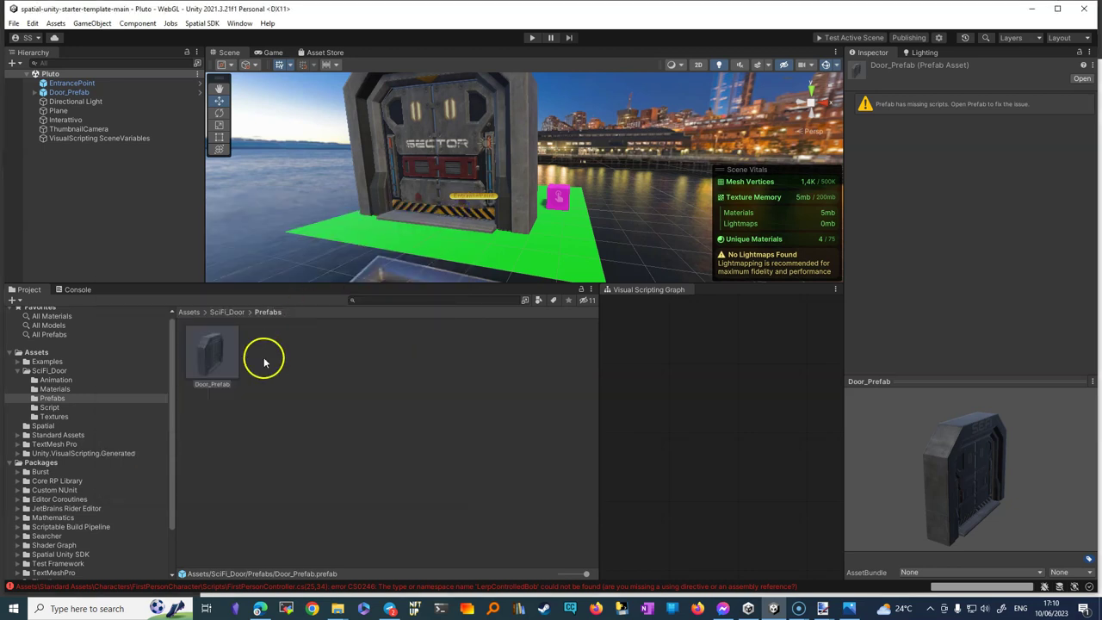
- Completely unpack the placed Door_Prefab instance in the Hierarchy
left_click(34, 92)
left_click(65, 93)
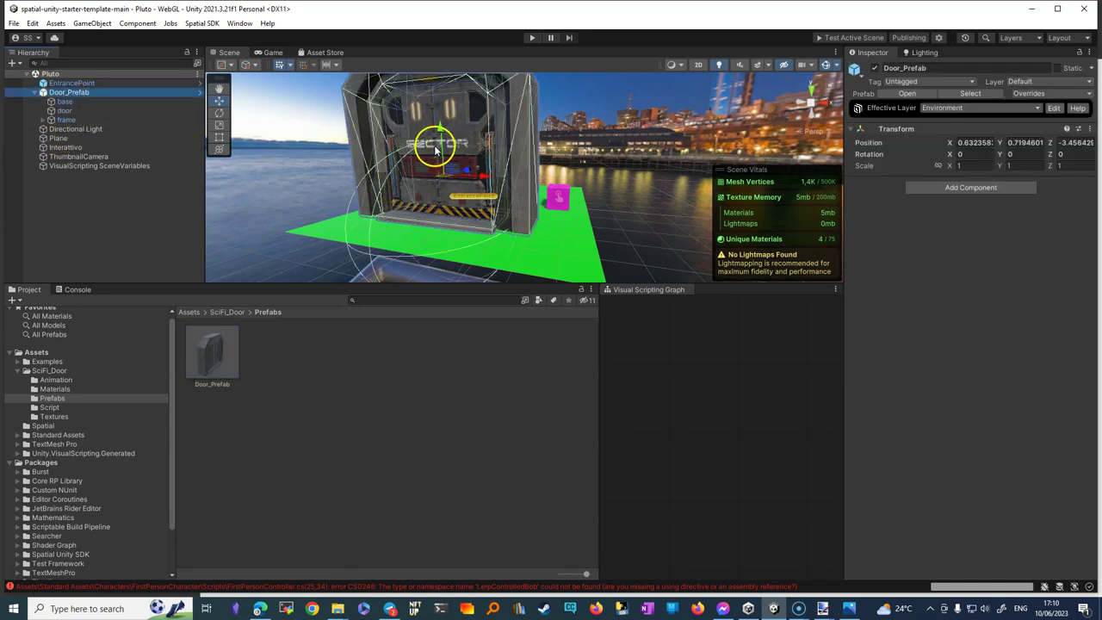
right_click(65, 92)
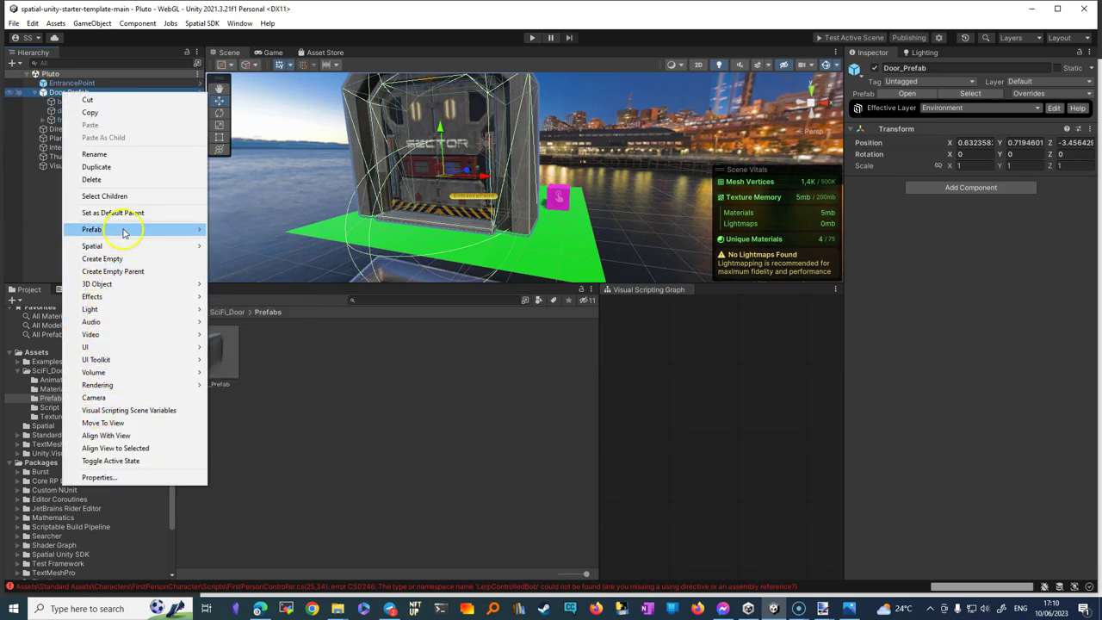
mouse_move(124, 229)
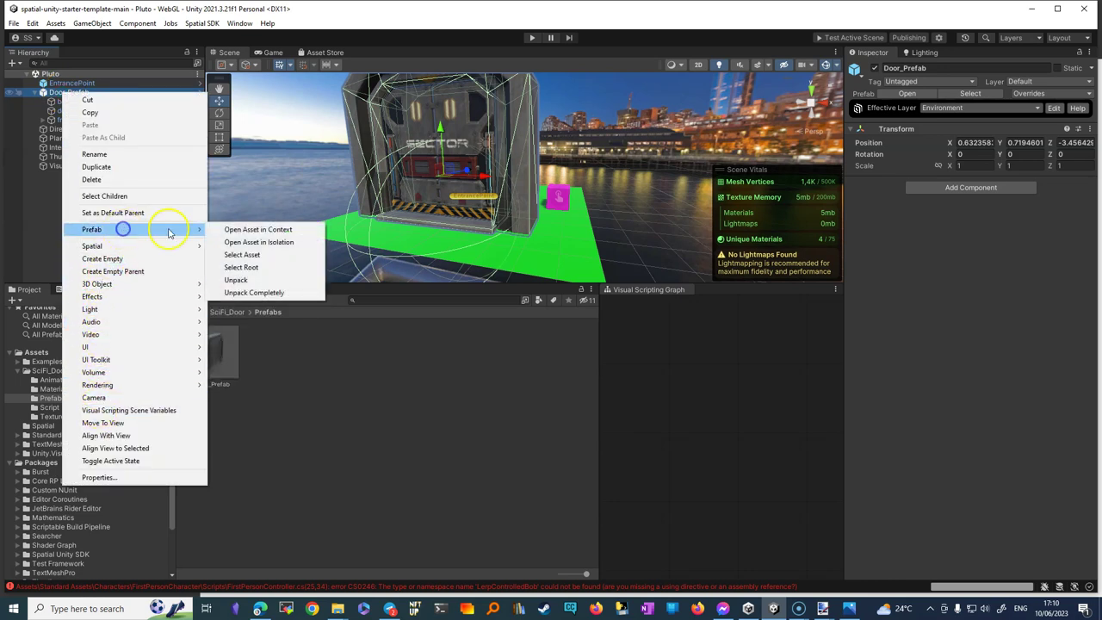
left_click(249, 294)
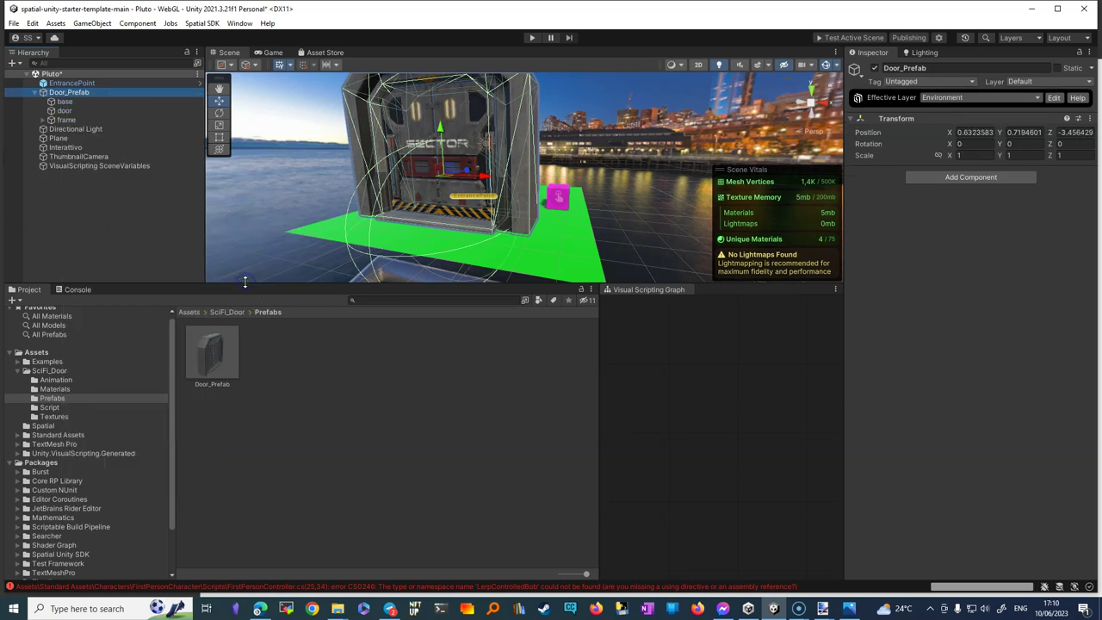
left_click(36, 92)
left_click(36, 92)
- Remove the missing script component from the base piece
left_click(58, 102)
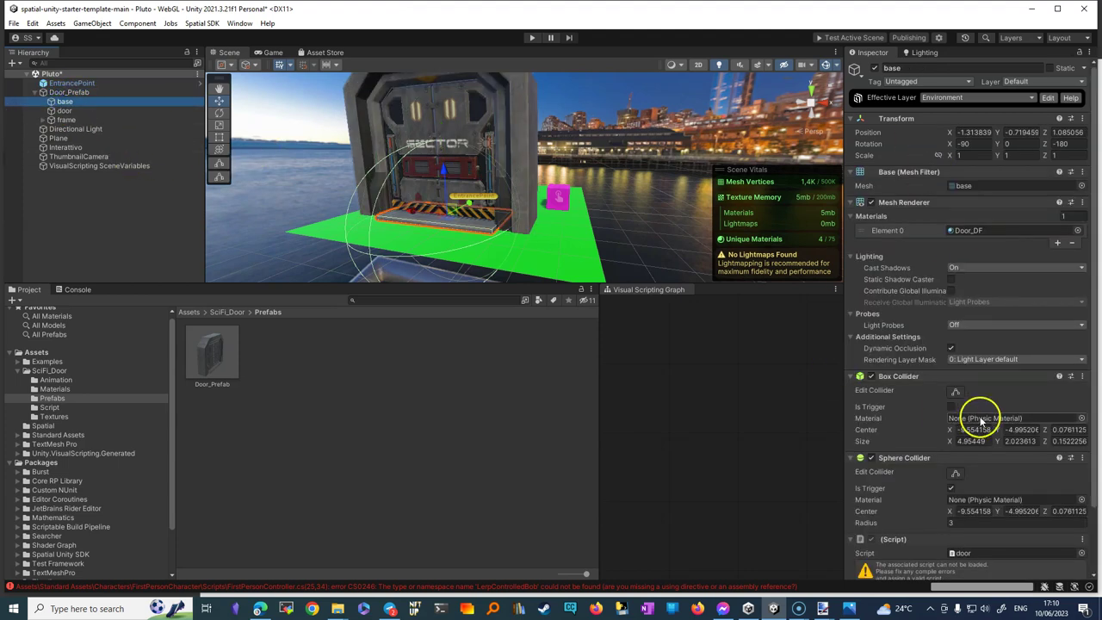
scroll(991, 418, "down", 3)
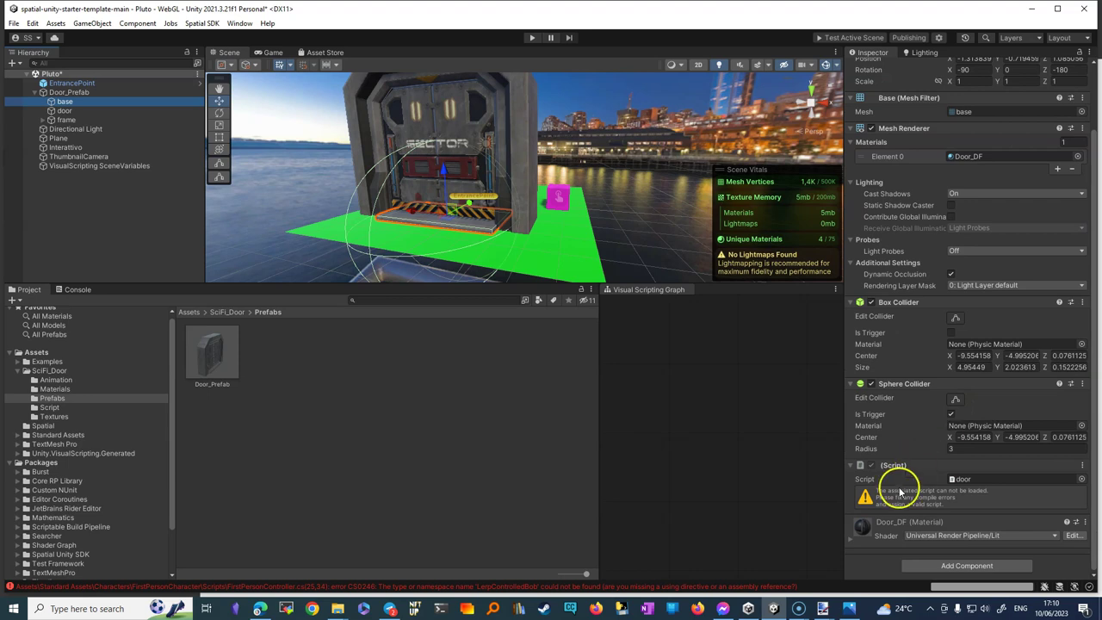
left_click(1082, 465)
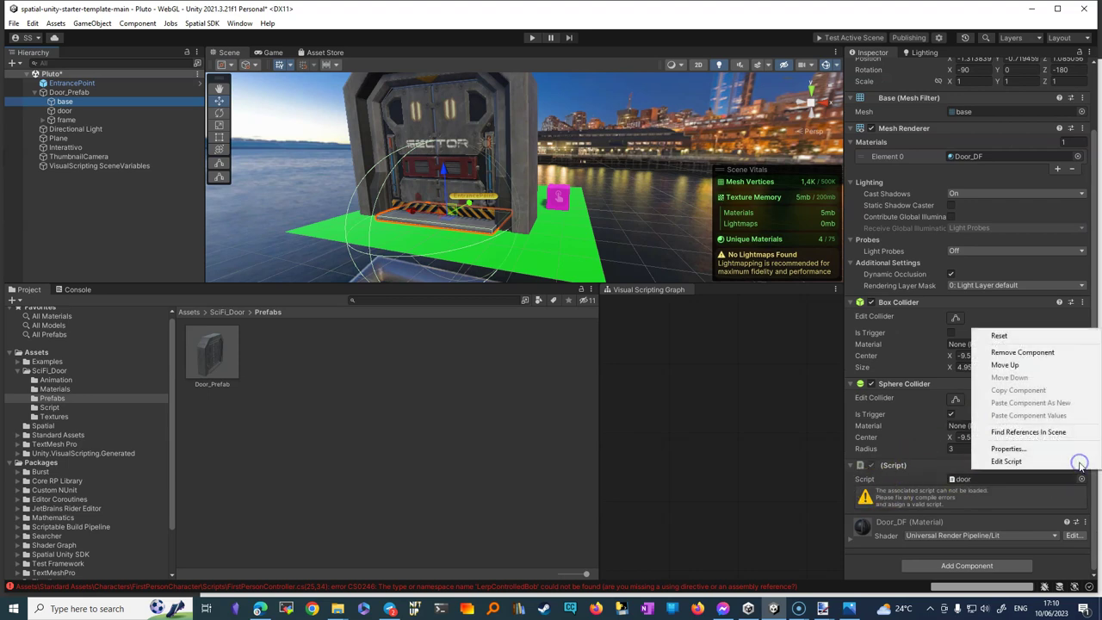
left_click(1034, 357)
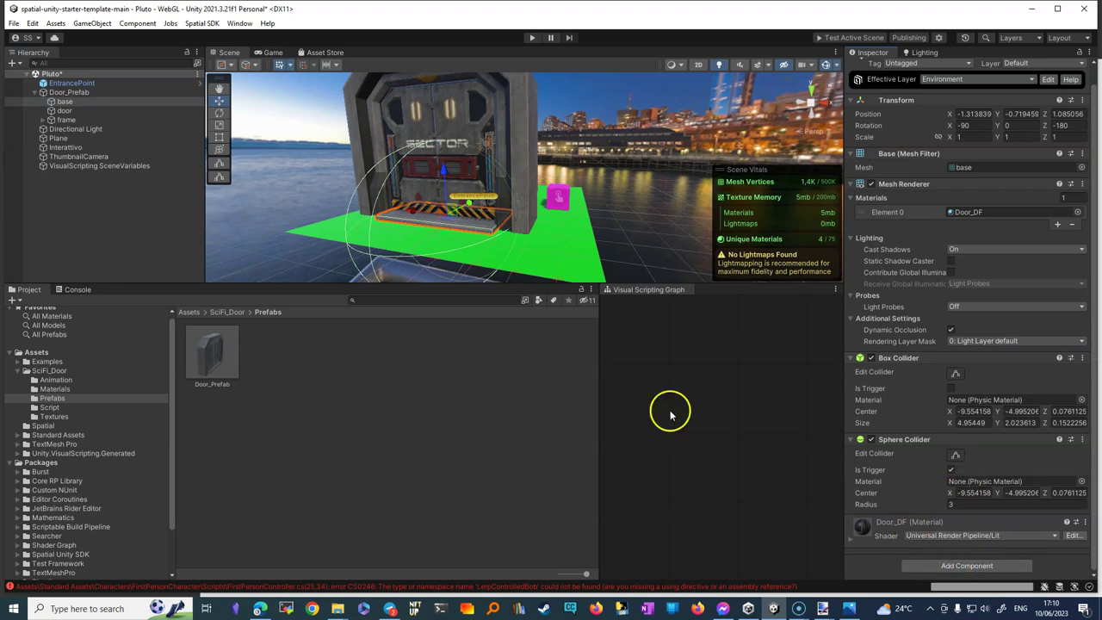
- Remove the Animation component from the door piece
left_click(65, 112)
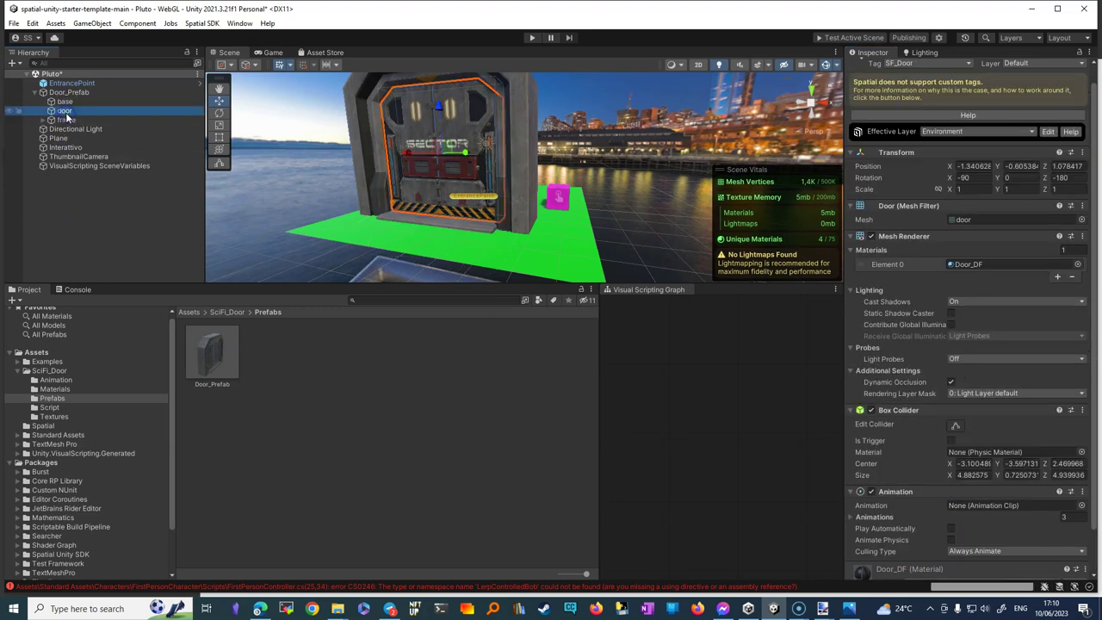
scroll(956, 455, "down", 2)
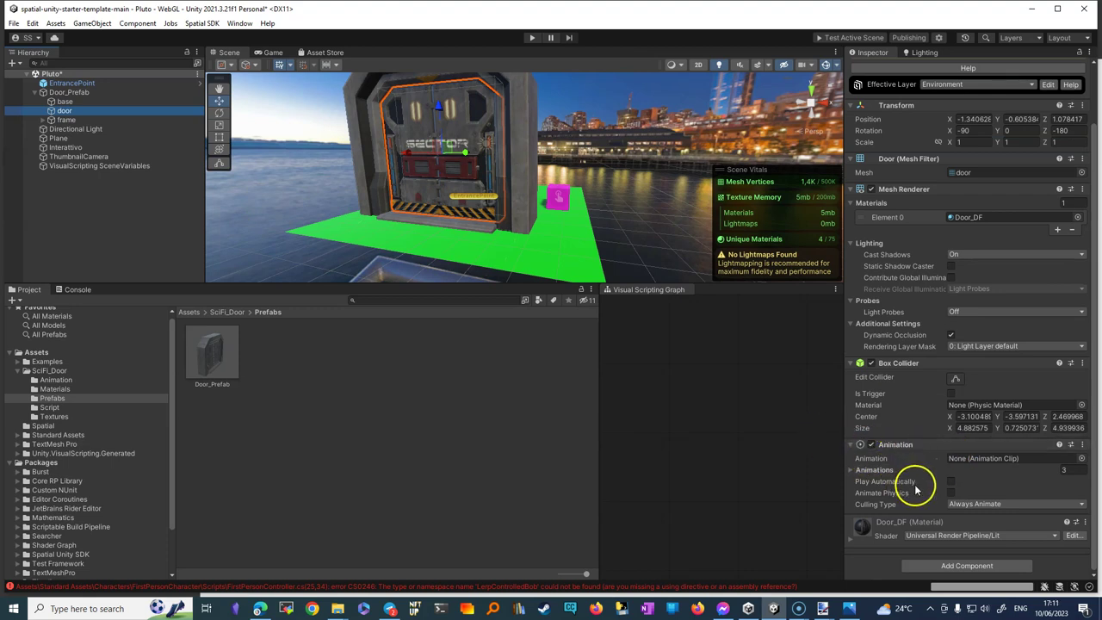
left_click(1081, 445)
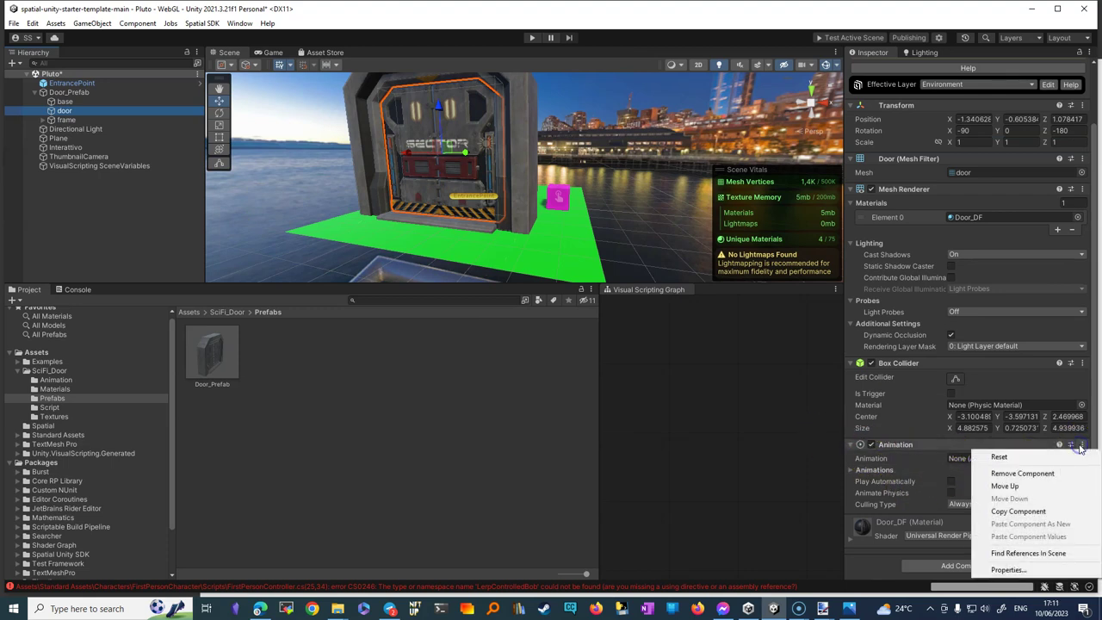
left_click(1029, 474)
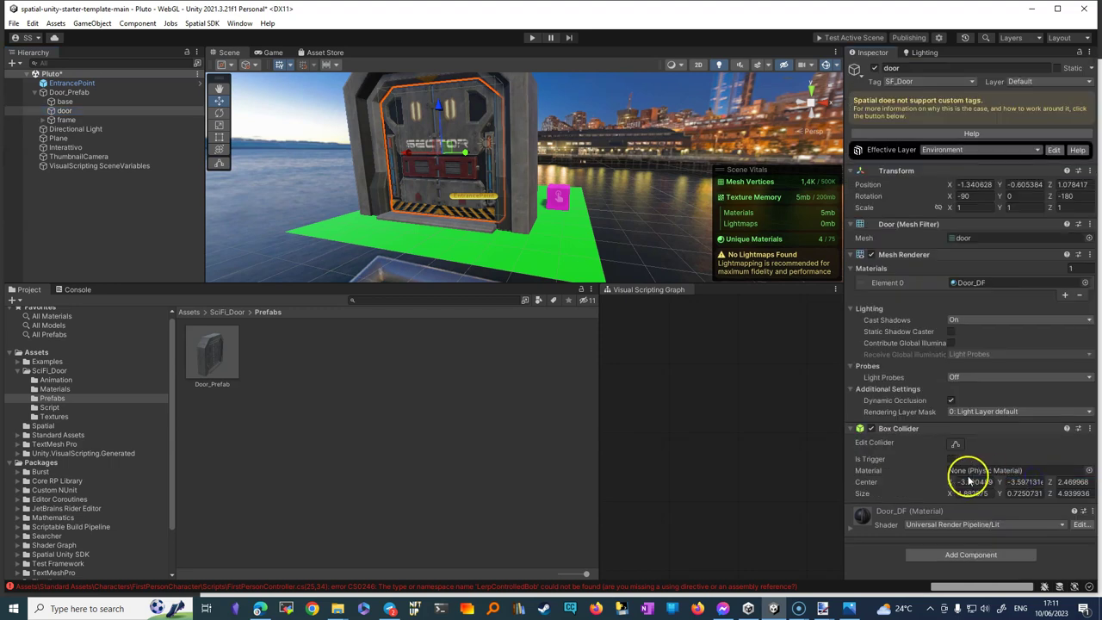
- Expand frame and inspect its frame_col child with the Mesh Collider
left_click(58, 121)
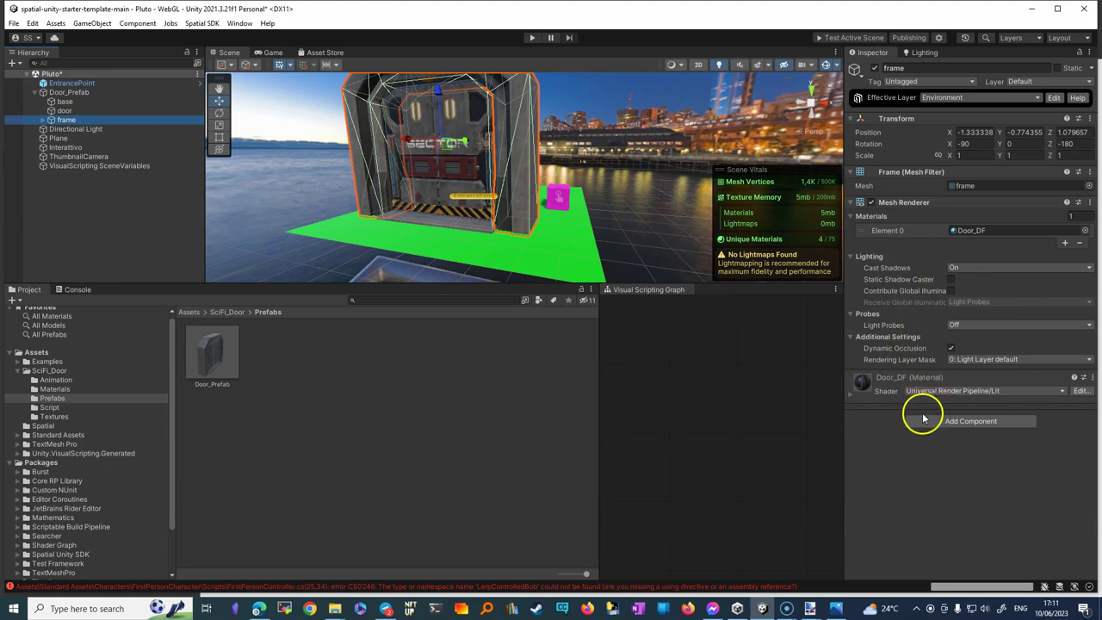
left_click(44, 120)
left_click(74, 129)
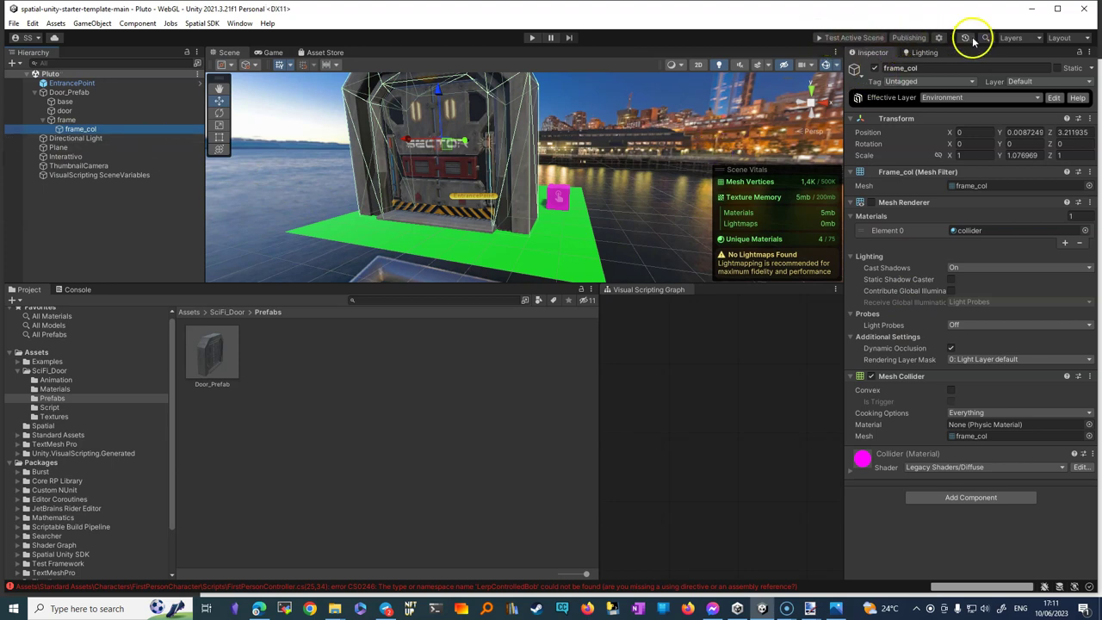
- Refresh the publishing issue check in the Spatial Portal's Issues tab
left_click(938, 37)
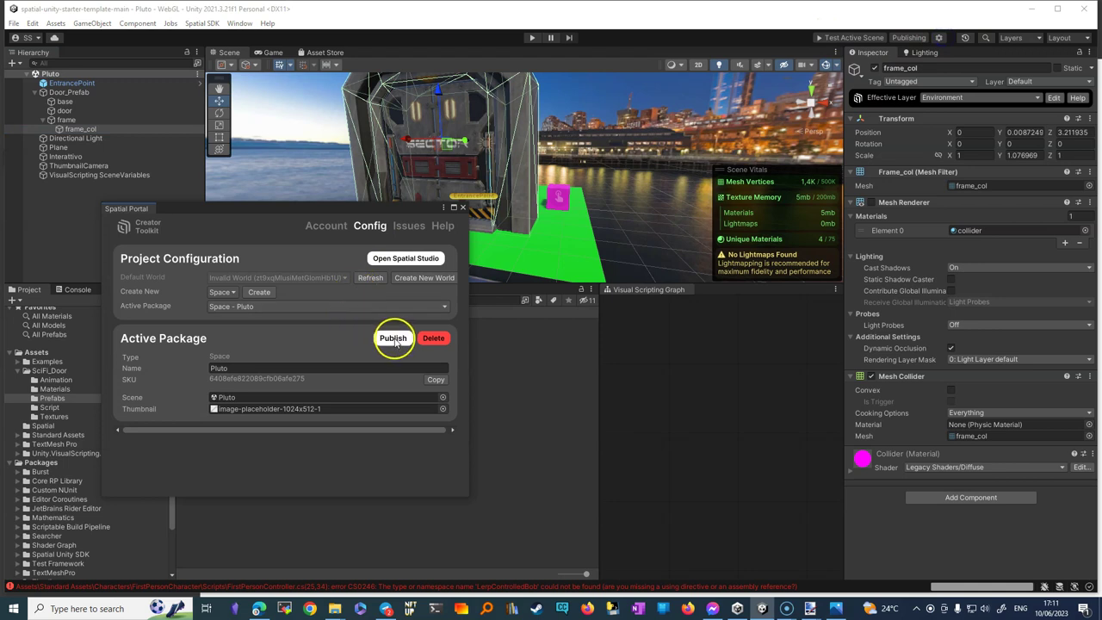
left_click(406, 227)
left_click(158, 353)
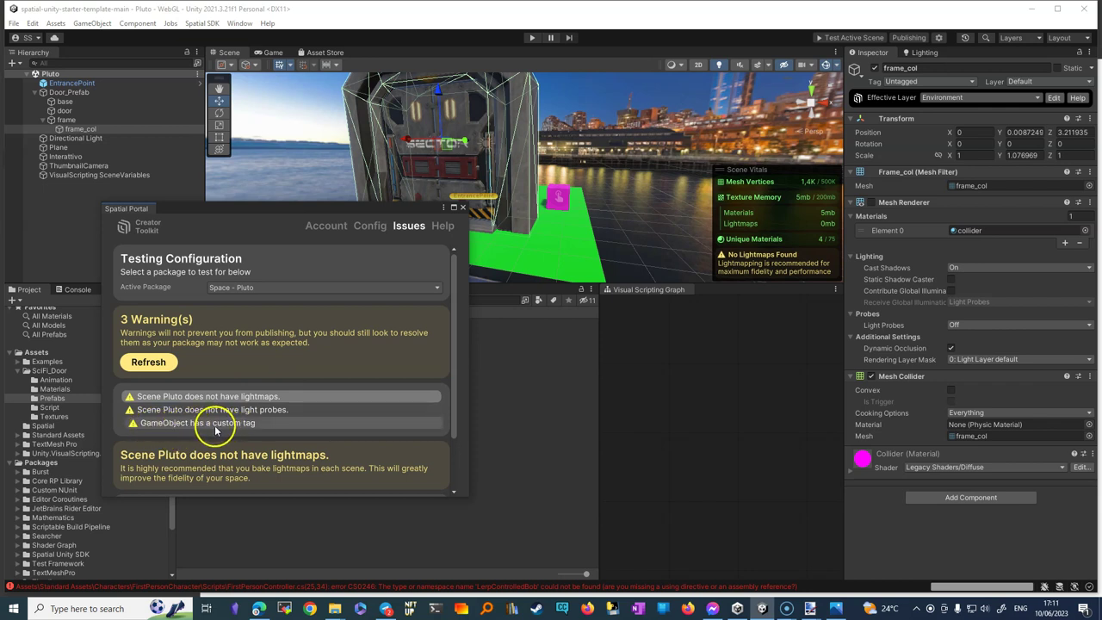
- Apply the auto-fix for the door's custom tag warning
left_click(197, 423)
scroll(234, 413, "down", 2)
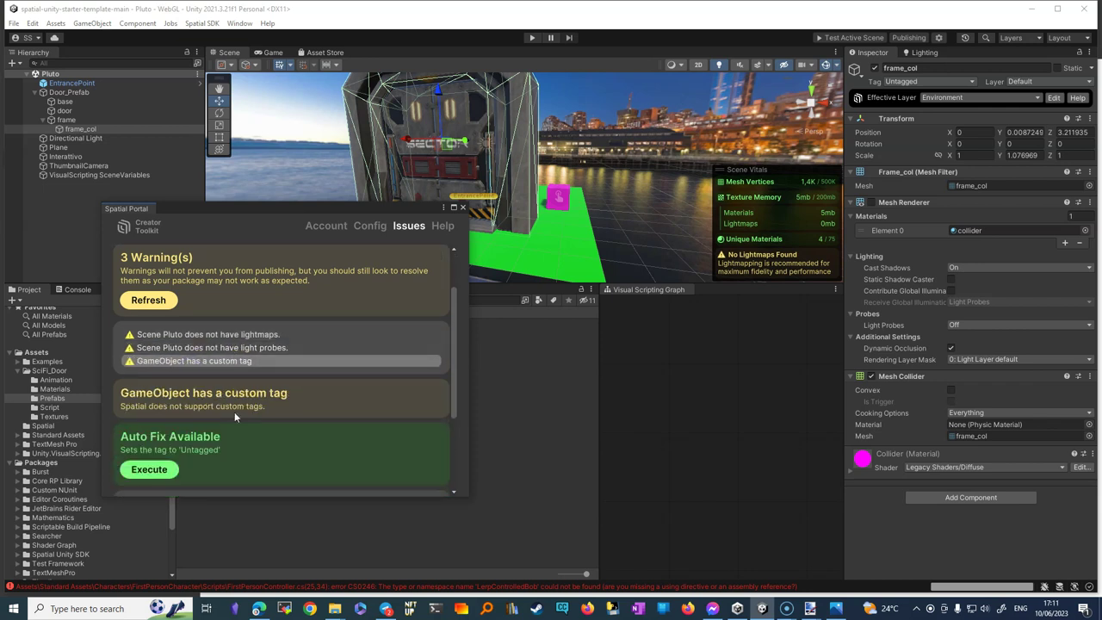
scroll(233, 413, "down", 1)
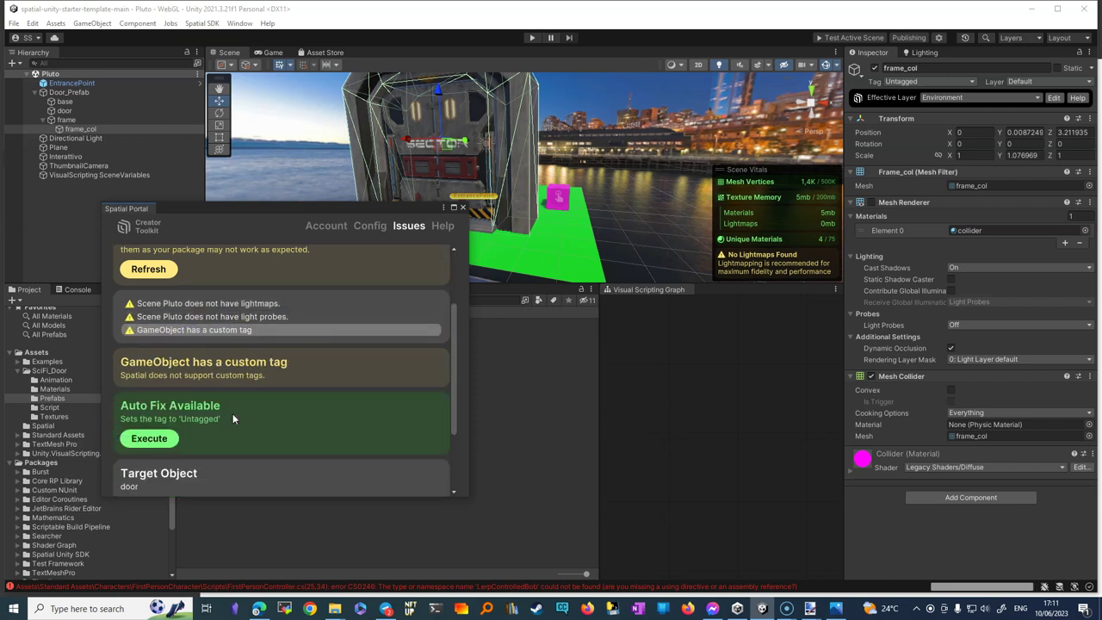
left_click(161, 441)
scroll(414, 436, "down", 3)
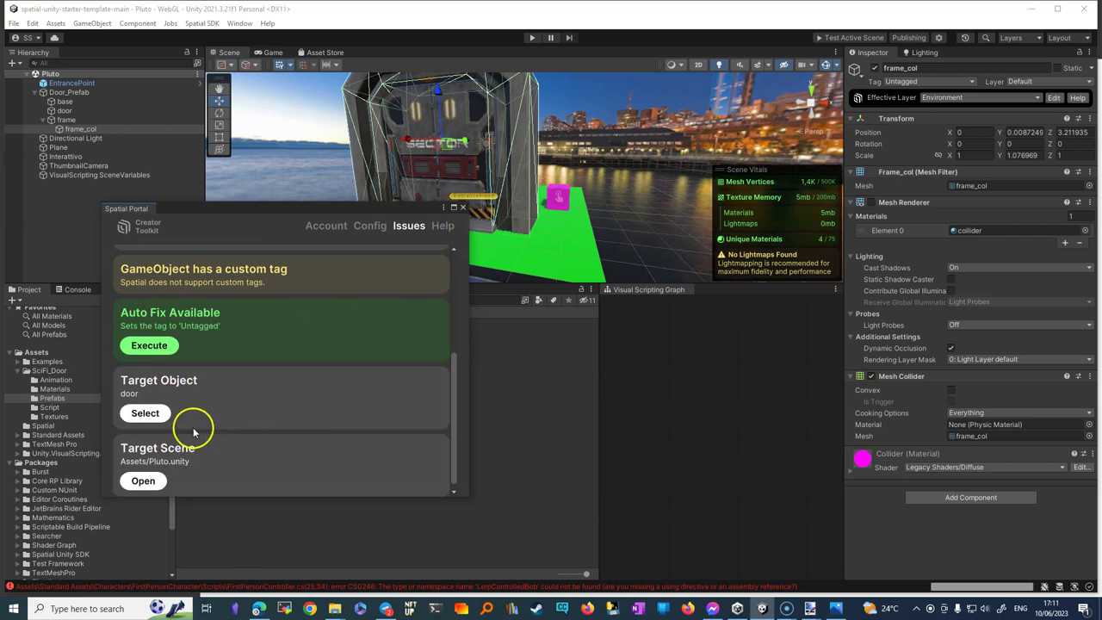
- Select the door object and change its tag to Untagged
left_click(145, 413)
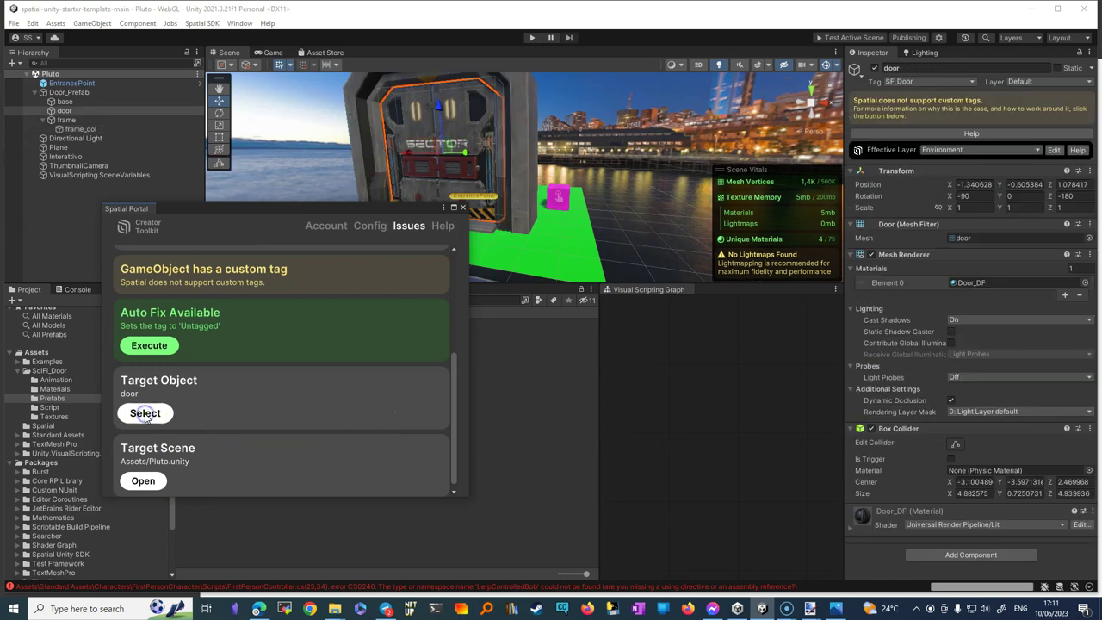
left_click(64, 112)
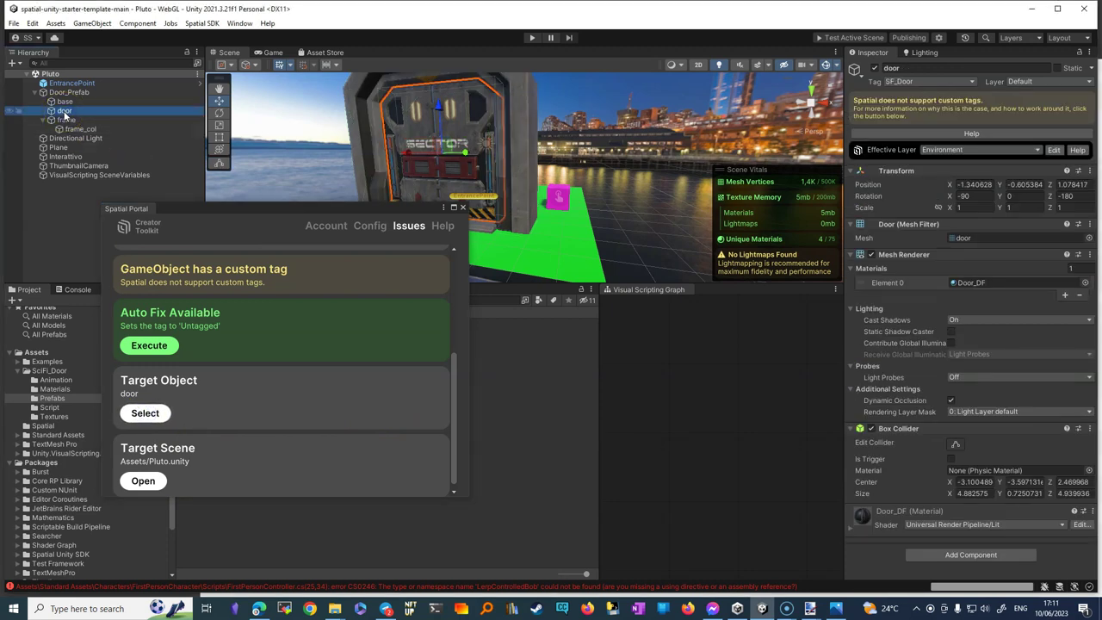
left_click(960, 81)
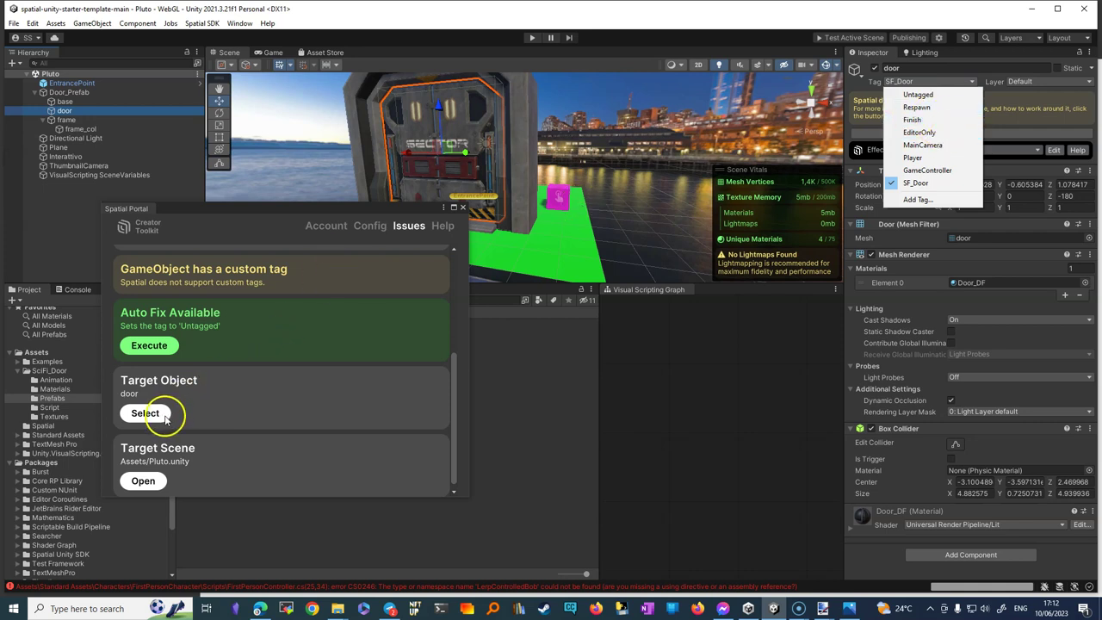
left_click(148, 348)
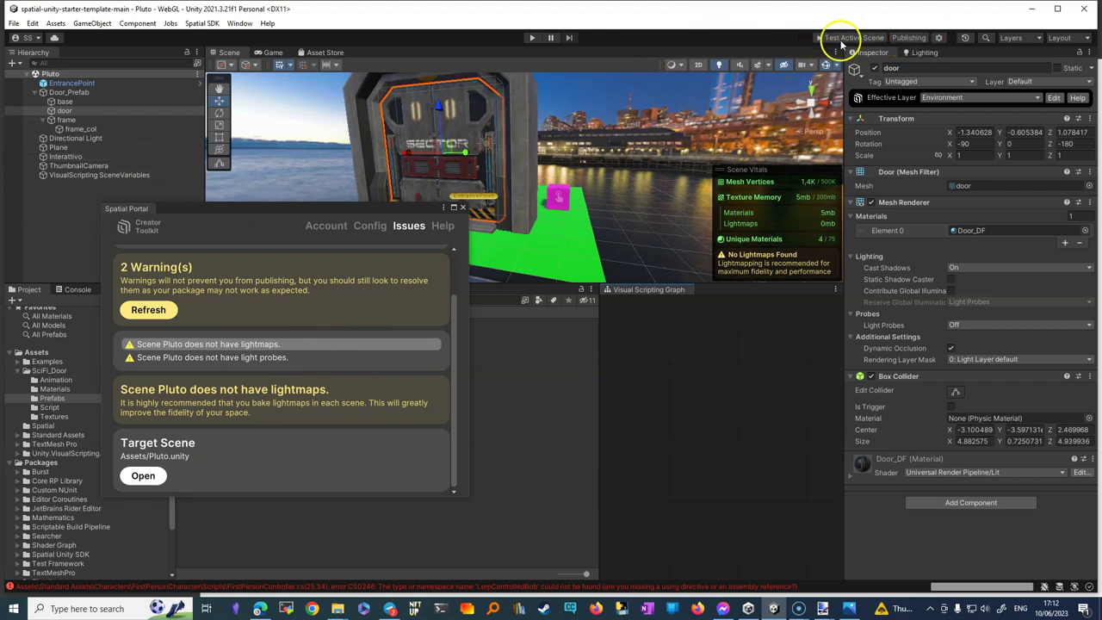
- Run Test Active Scene in the Spatial sandbox and dismiss the build error
left_click(761, 162)
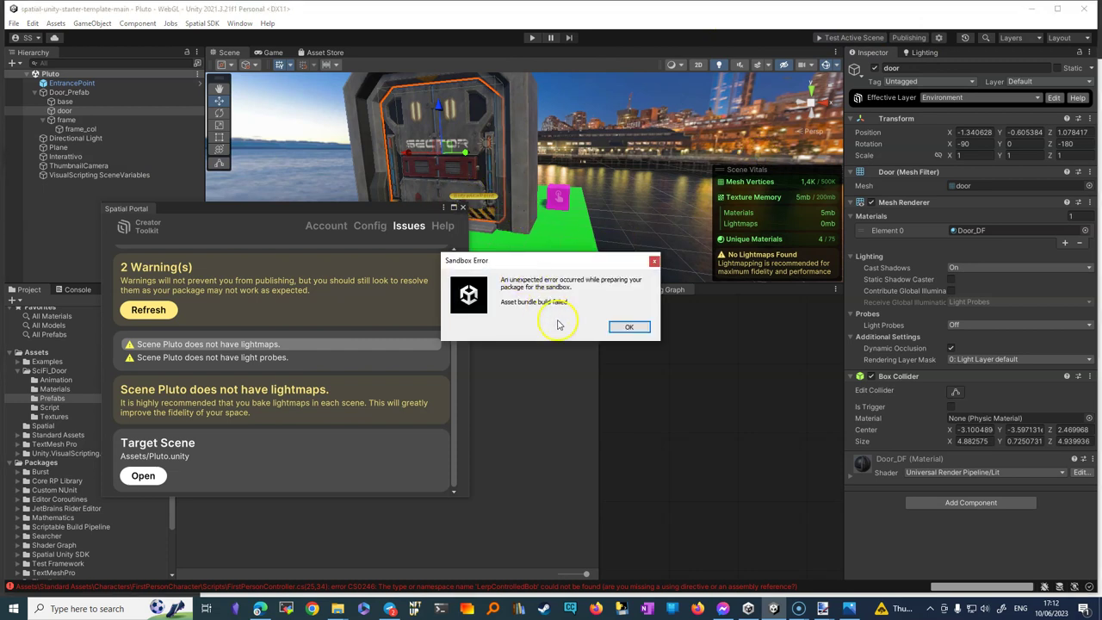
left_click(630, 329)
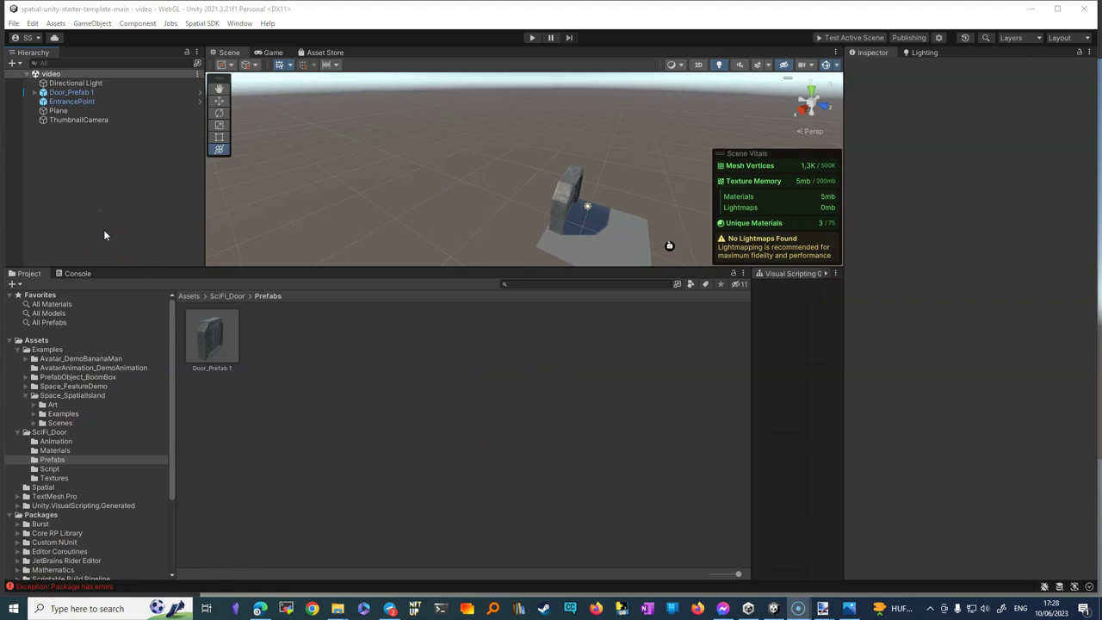
- Clear the 'Package has errors' exception from the Console, then inspect Plane and EntrancePoint
left_click(79, 274)
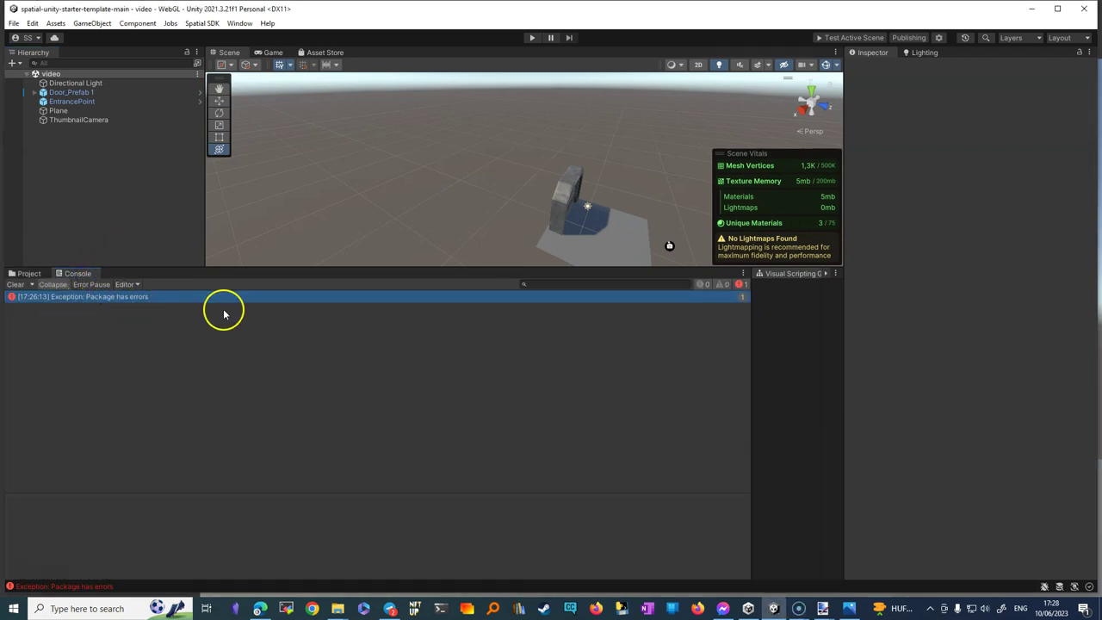
left_click(16, 284)
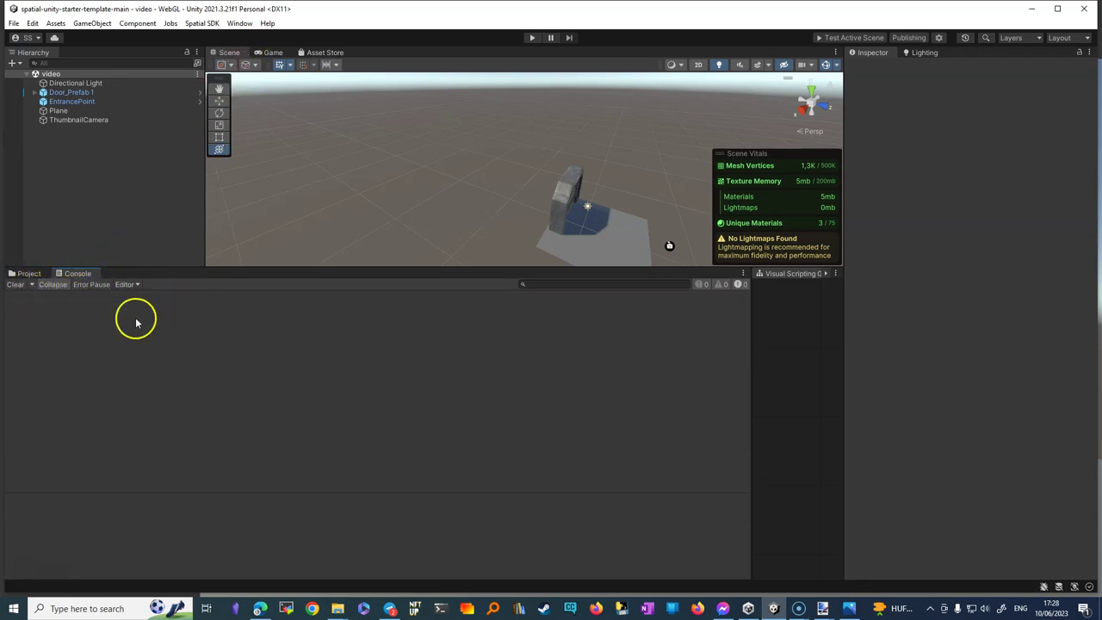
left_click(617, 239)
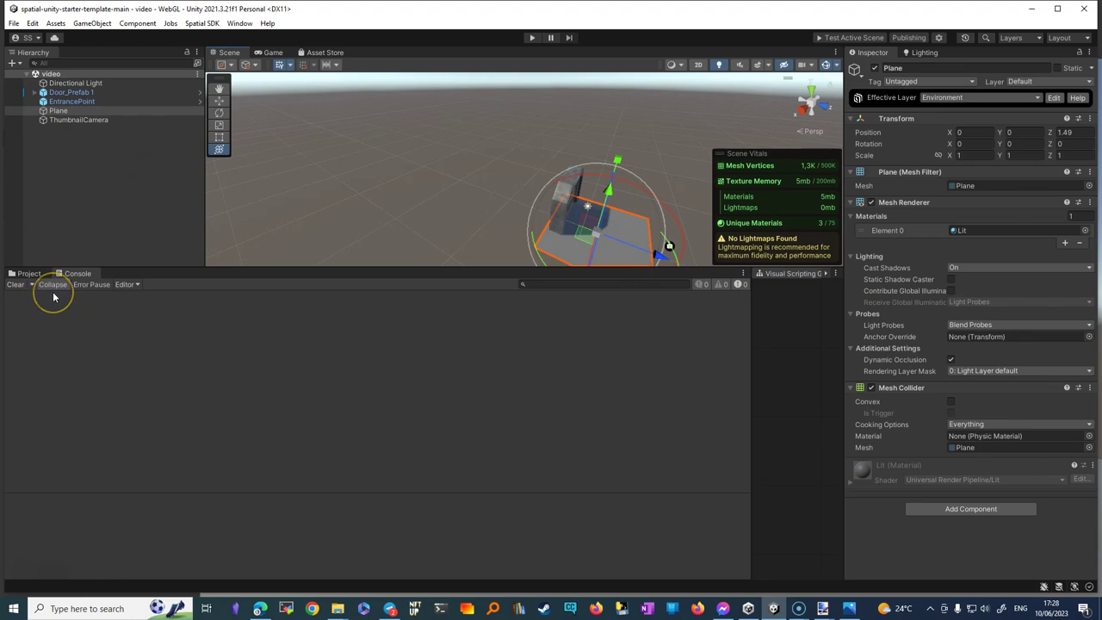
left_click(72, 103)
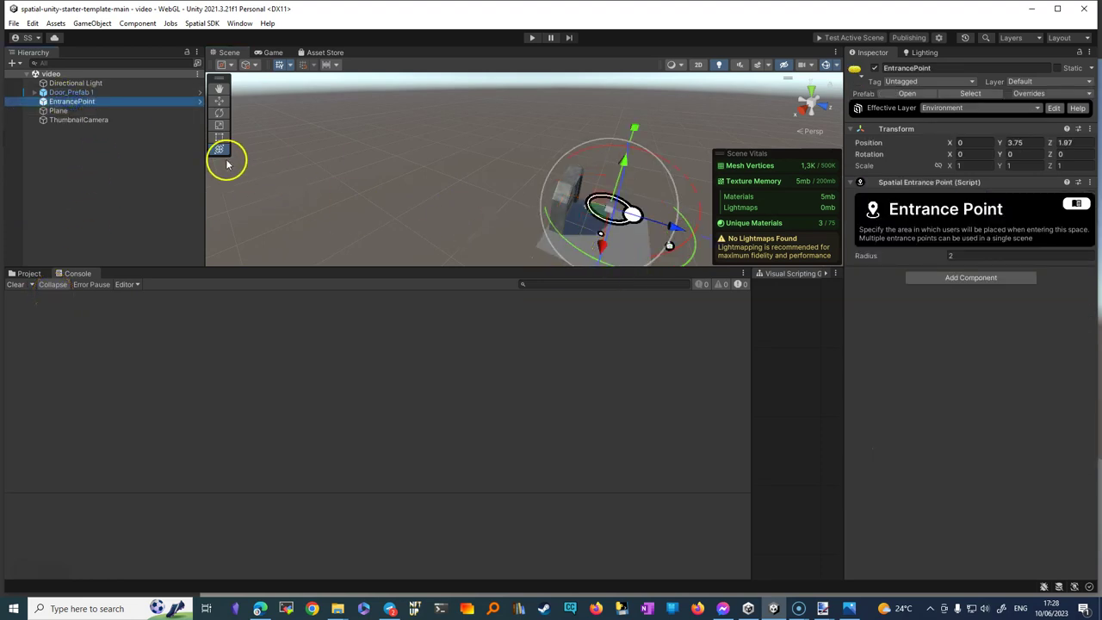
left_click(52, 112)
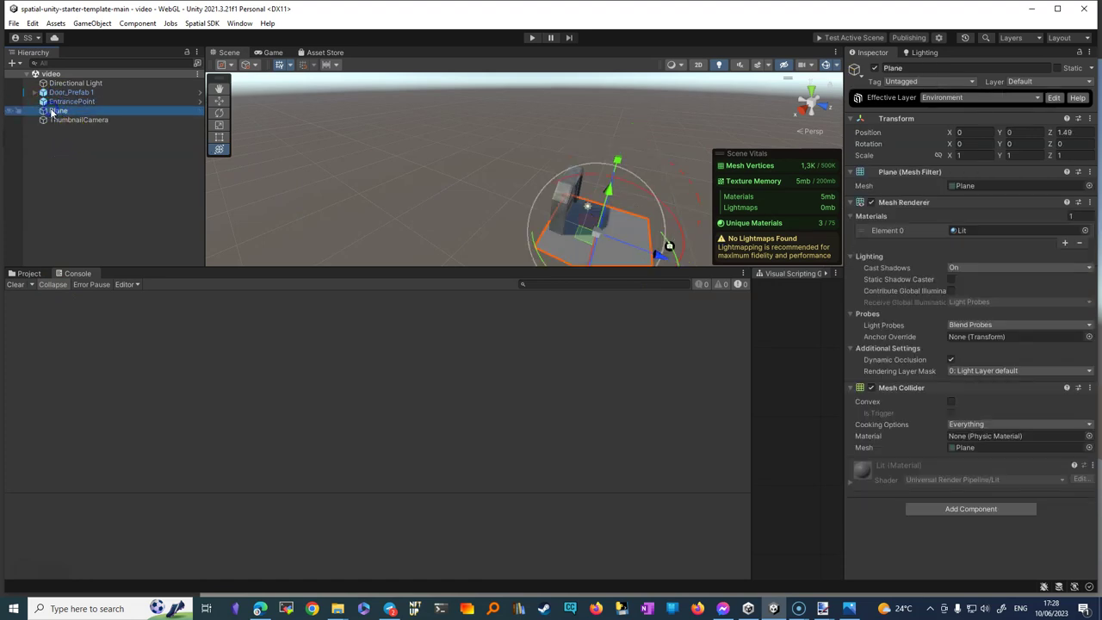
left_click(69, 102)
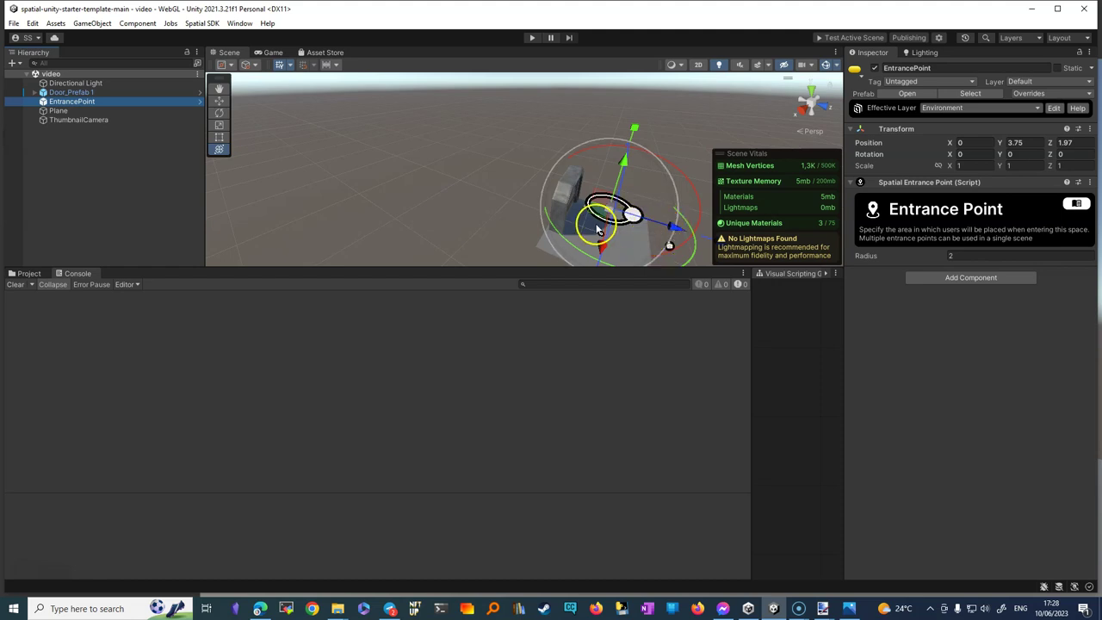
- Rotate EntrancePoint to 193.163 on Y and move it to 0.48, 3, 4.03
mouse_move(573, 246)
left_mouse_down()
mouse_move(457, 134)
mouse_move(5, 124)
left_mouse_up()
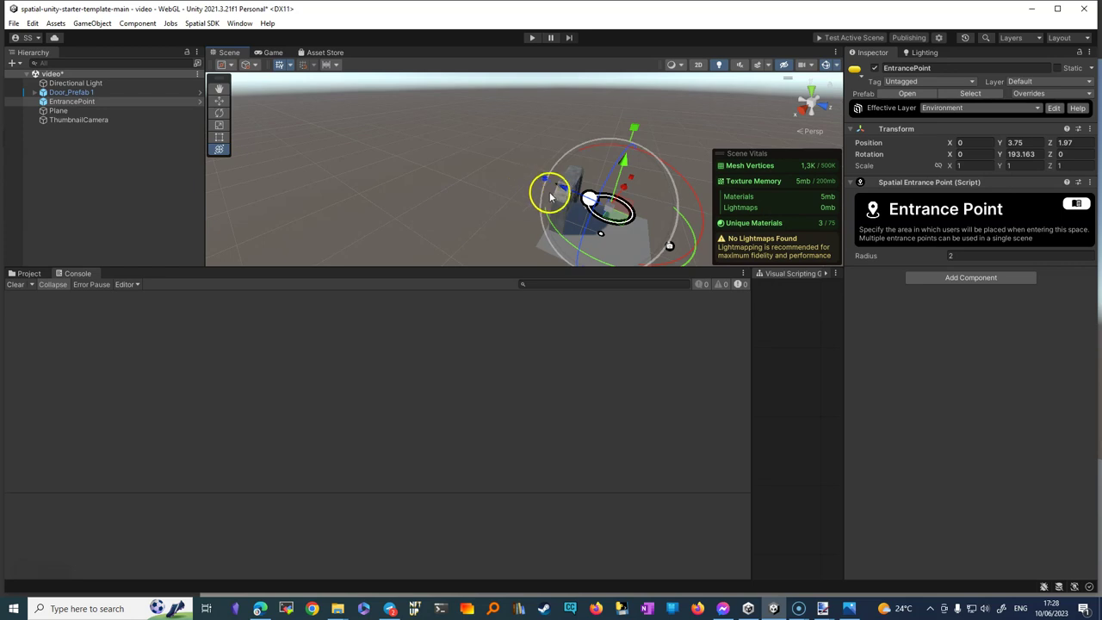
left_click_drag(561, 184, 599, 205)
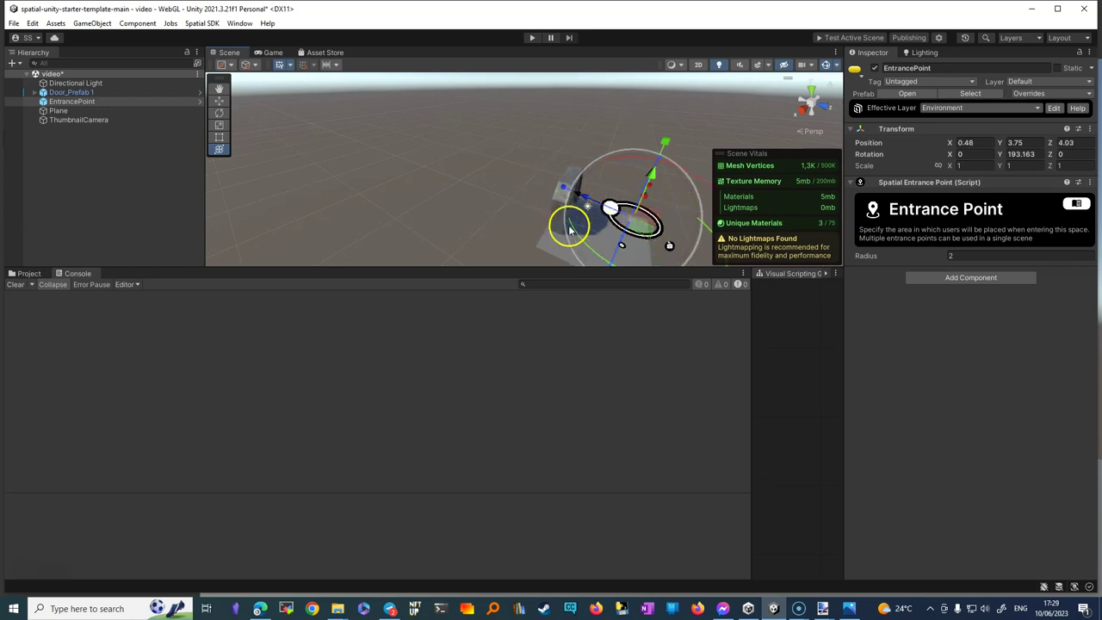
left_click_drag(652, 175, 650, 184)
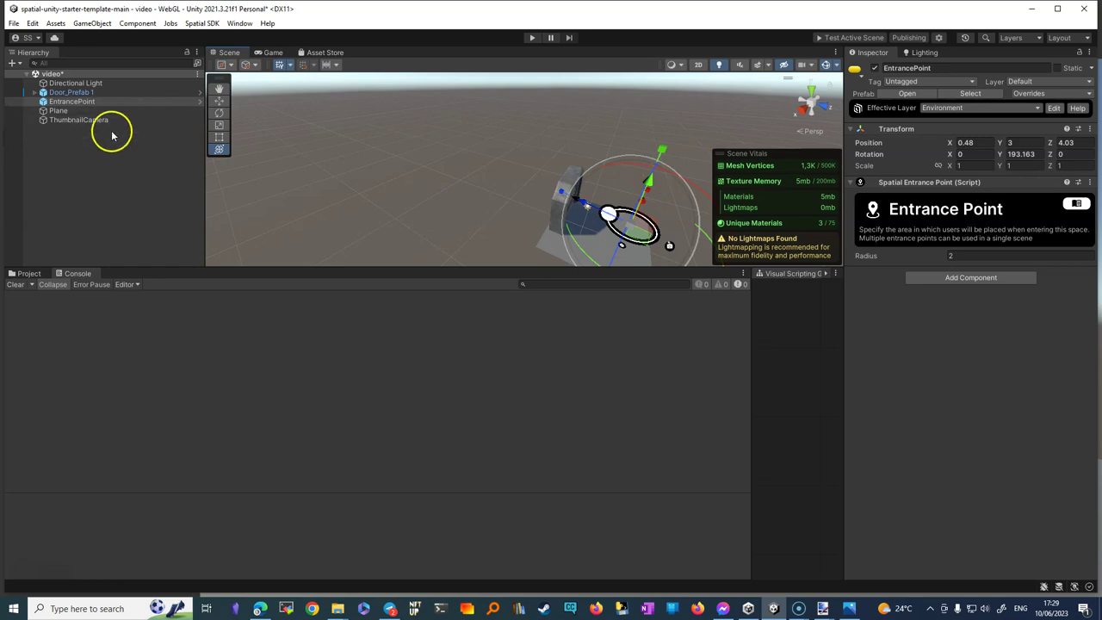
- Select ThumbnailCamera and review the Spatial Portal config linking Pluto to the video scene
left_click(80, 119)
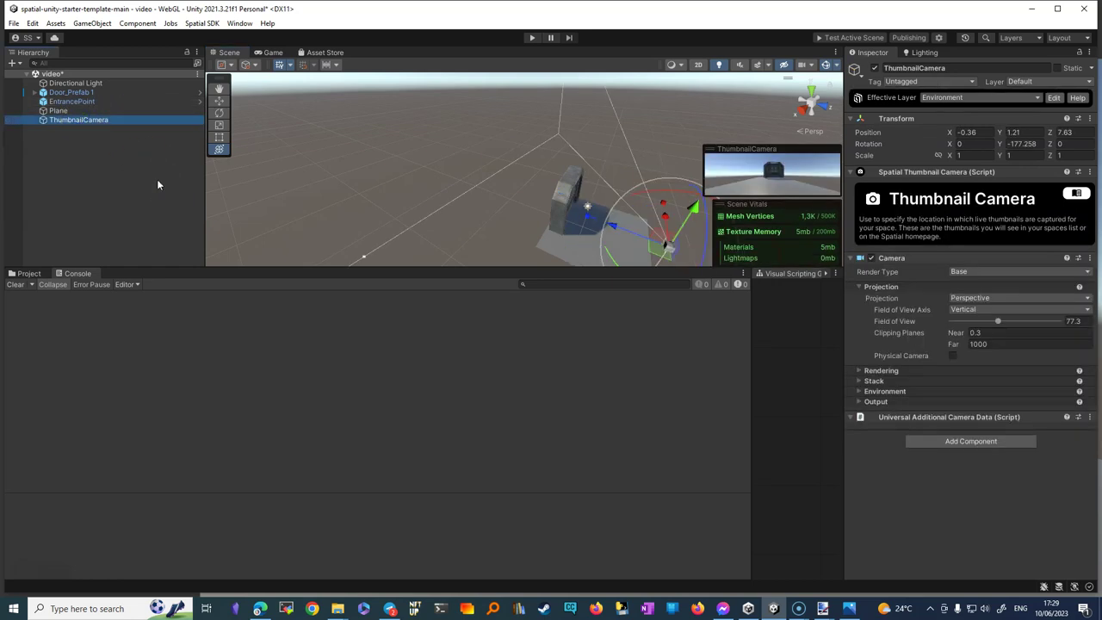
left_click(938, 38)
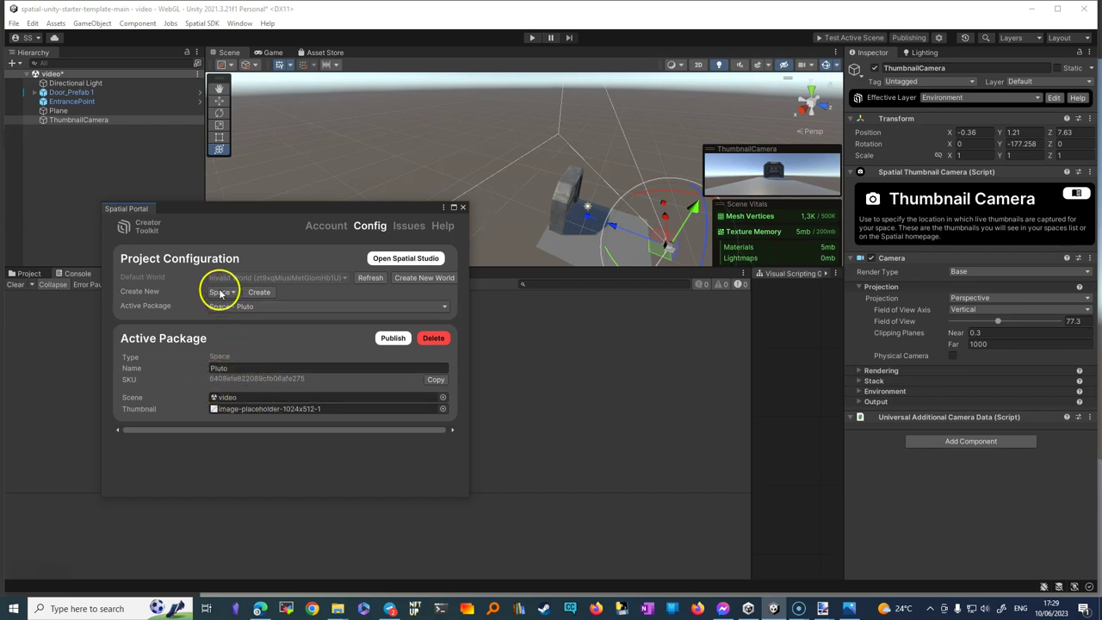
left_click(463, 207)
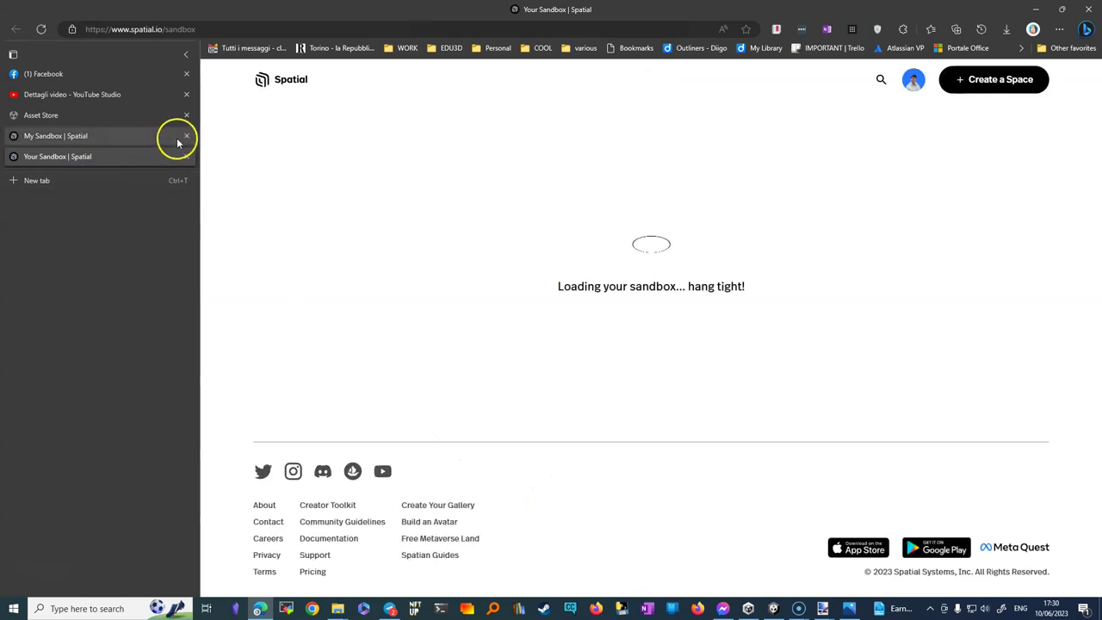
- Close the duplicate sandbox tab and walk the avatar toward the SECTOR door beside the magenta cube
left_click(186, 136)
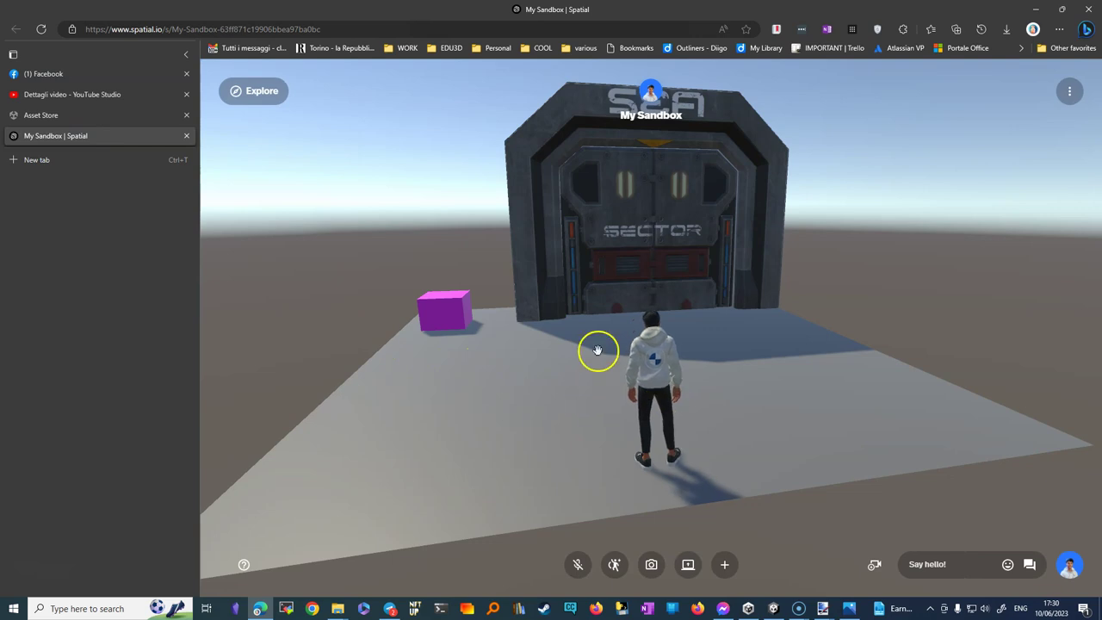
left_click_drag(575, 410, 568, 371)
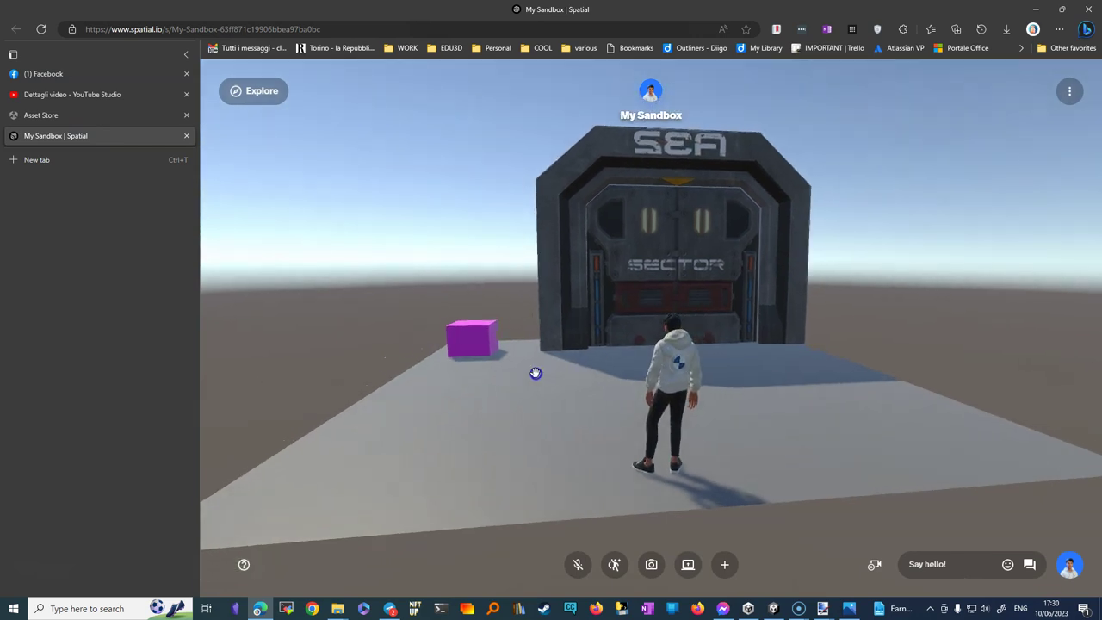
key("w")
key("w")
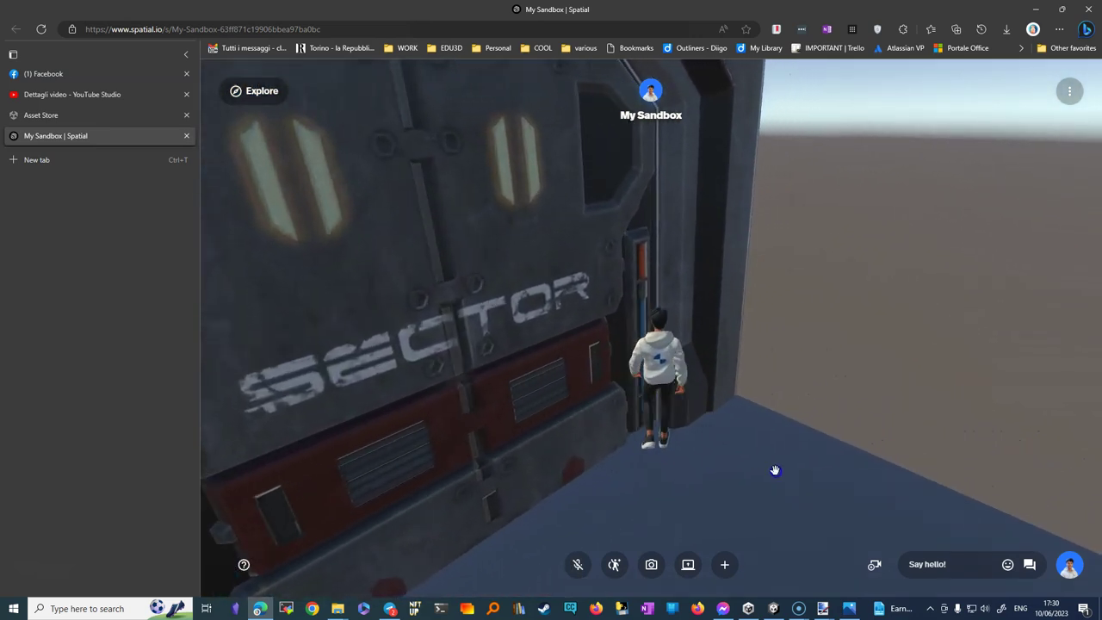
mouse_move(565, 431)
left_mouse_down()
mouse_move(467, 457)
mouse_move(255, 433)
mouse_move(535, 440)
mouse_move(581, 436)
mouse_move(602, 418)
left_mouse_up()
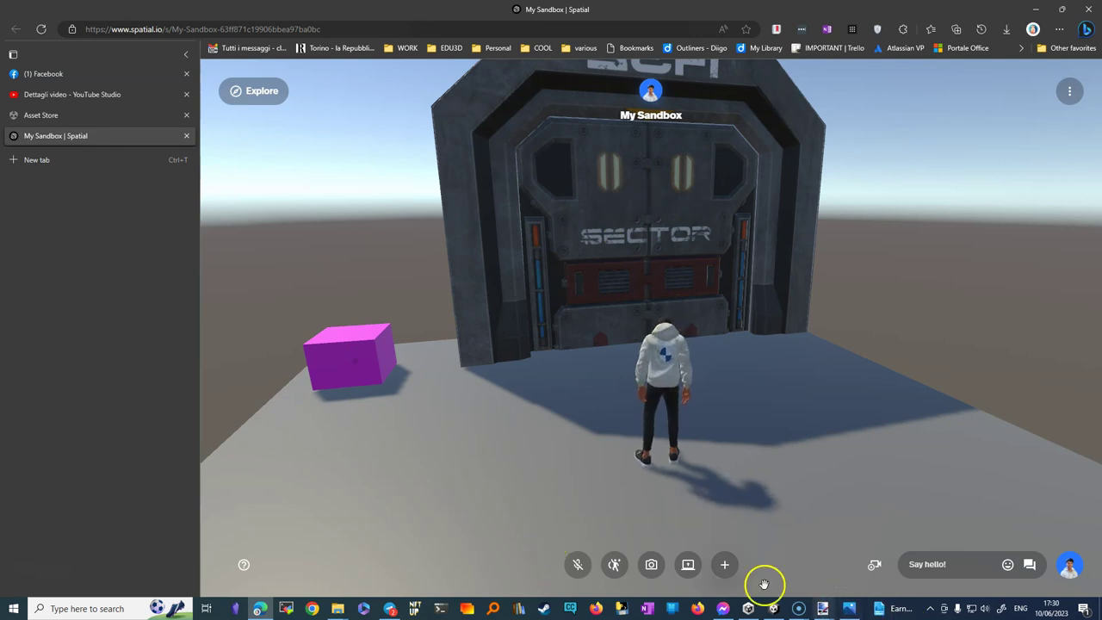
- Raise Door_Prefab 1 to Y 0.83, save the scene, and start Test Active Scene in Spatial
left_click(764, 612)
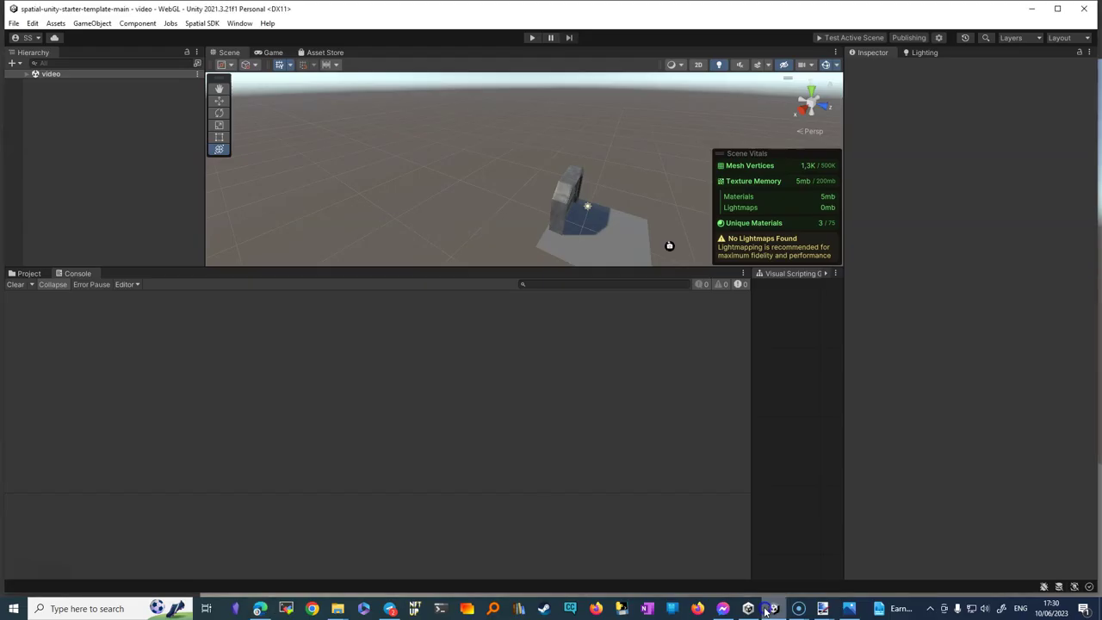
left_click(26, 74)
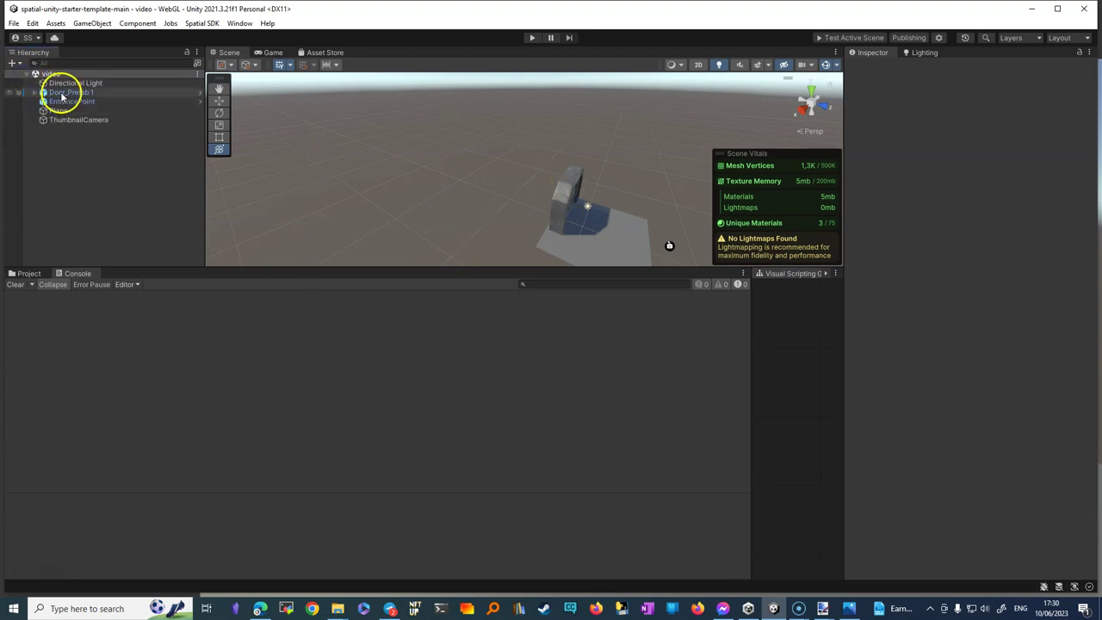
left_click(61, 92)
left_click_drag(689, 219, 593, 241, "alt")
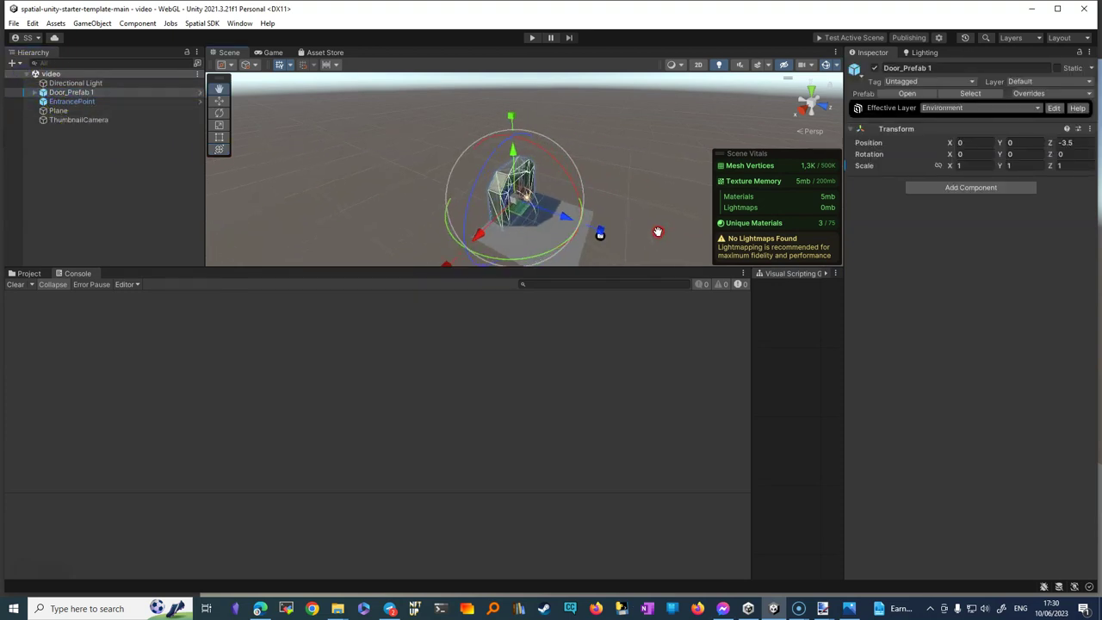
left_click_drag(401, 166, 398, 169)
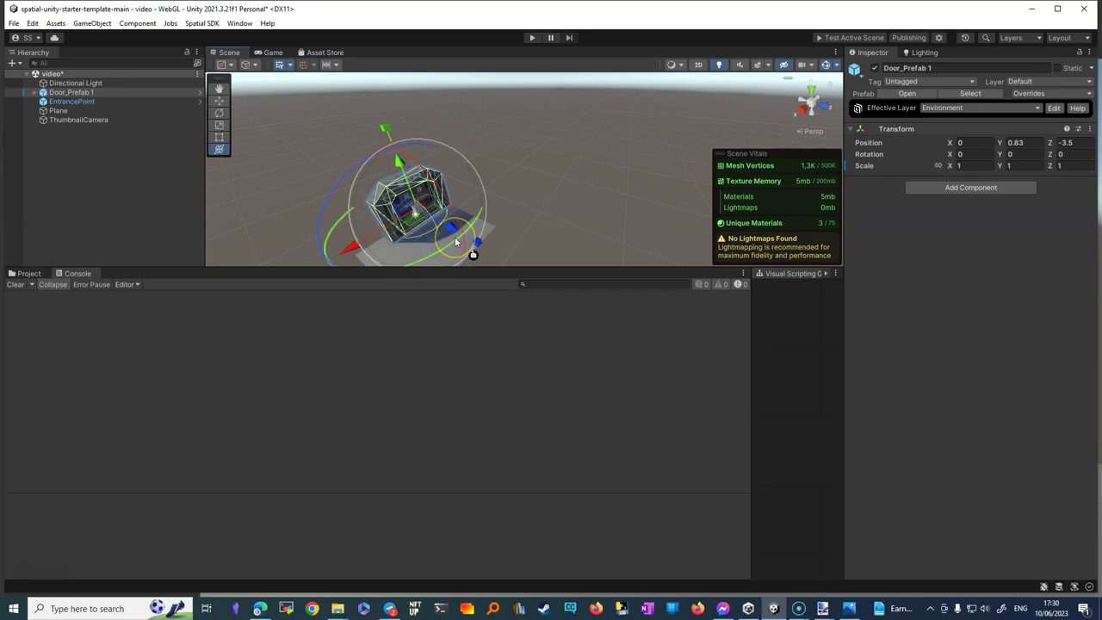
key("ctrl+s")
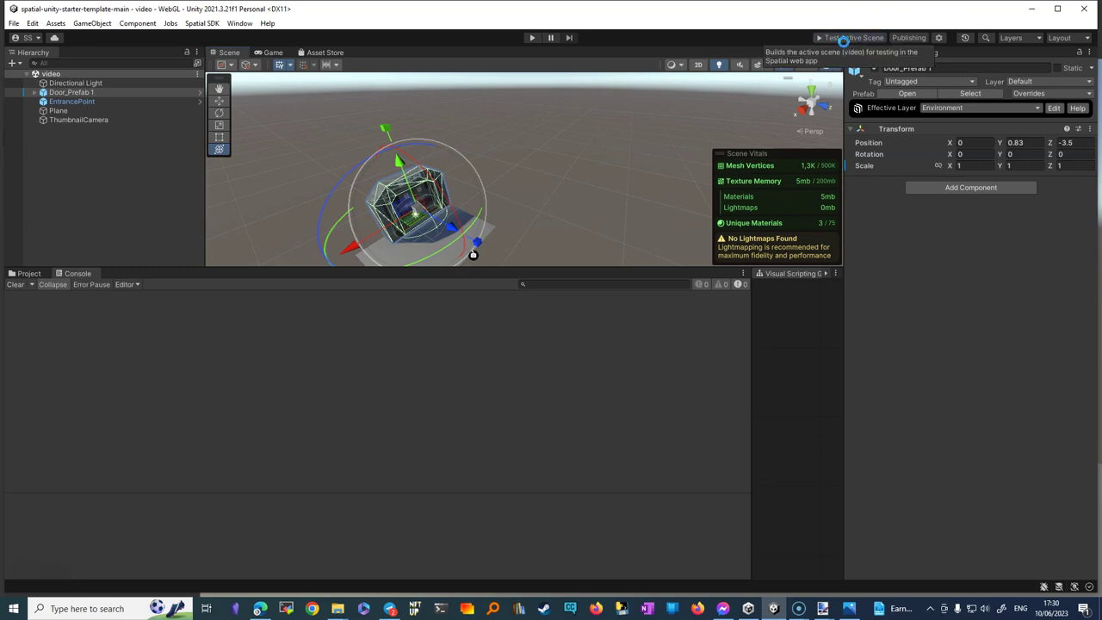
left_click(844, 37)
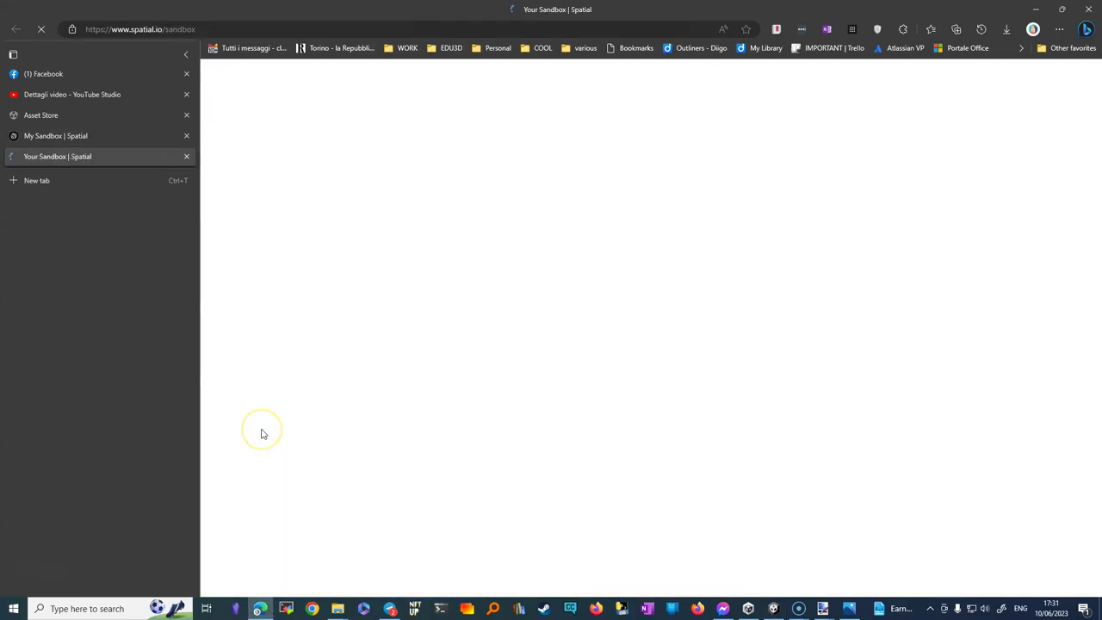
- Close the old sandbox tab and walk the avatar up to the raised SECTOR door
left_click(186, 136)
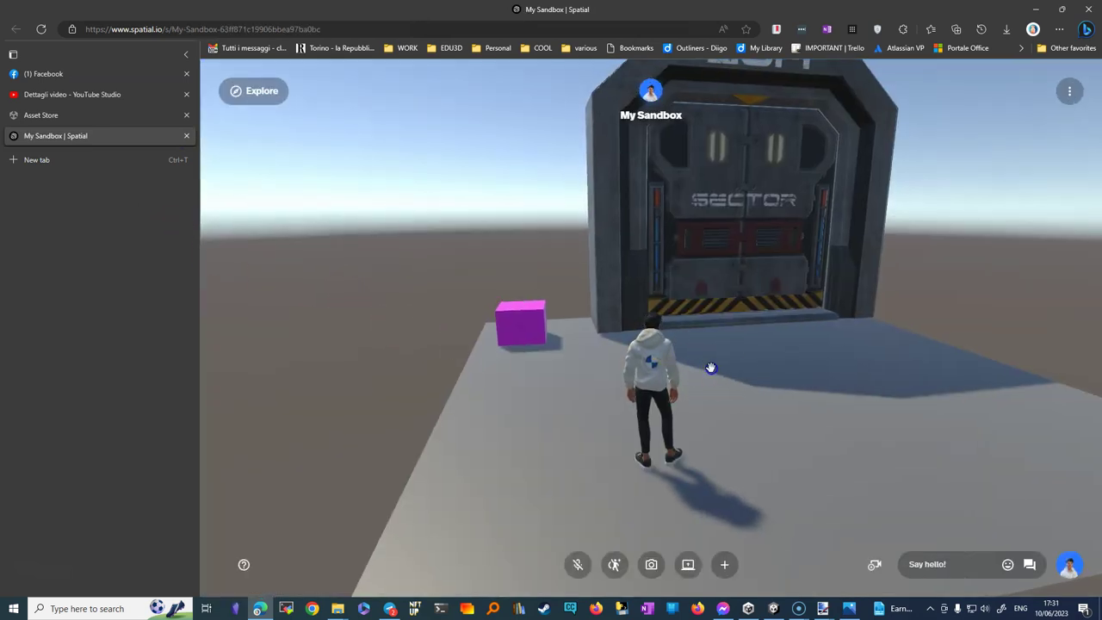
mouse_move(711, 369)
left_mouse_down()
mouse_move(574, 332)
mouse_move(716, 342)
left_mouse_up()
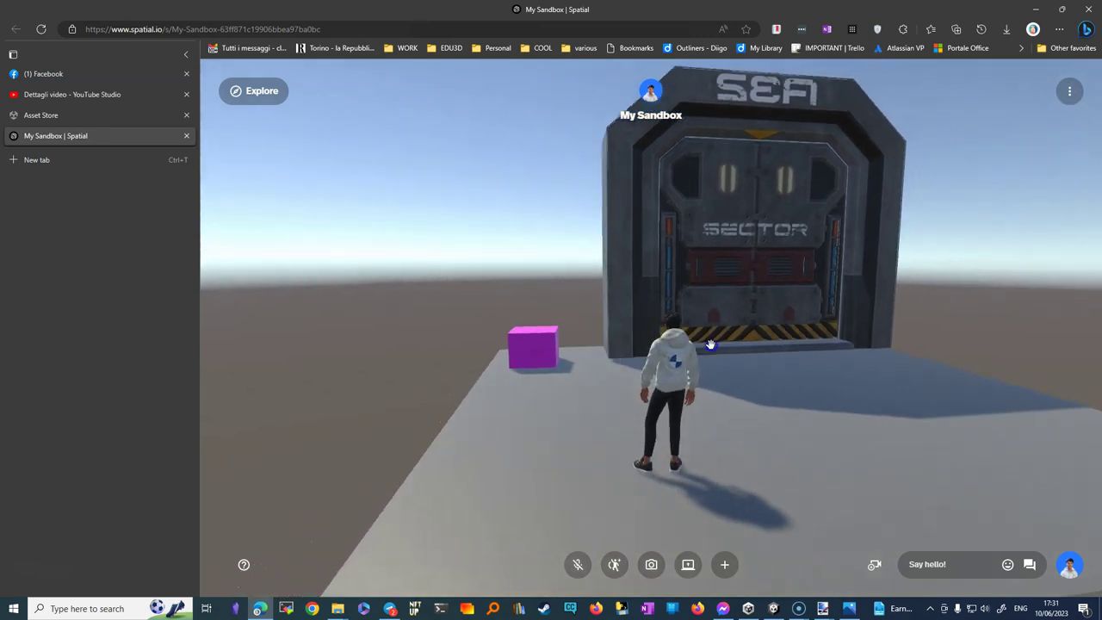
key("w")
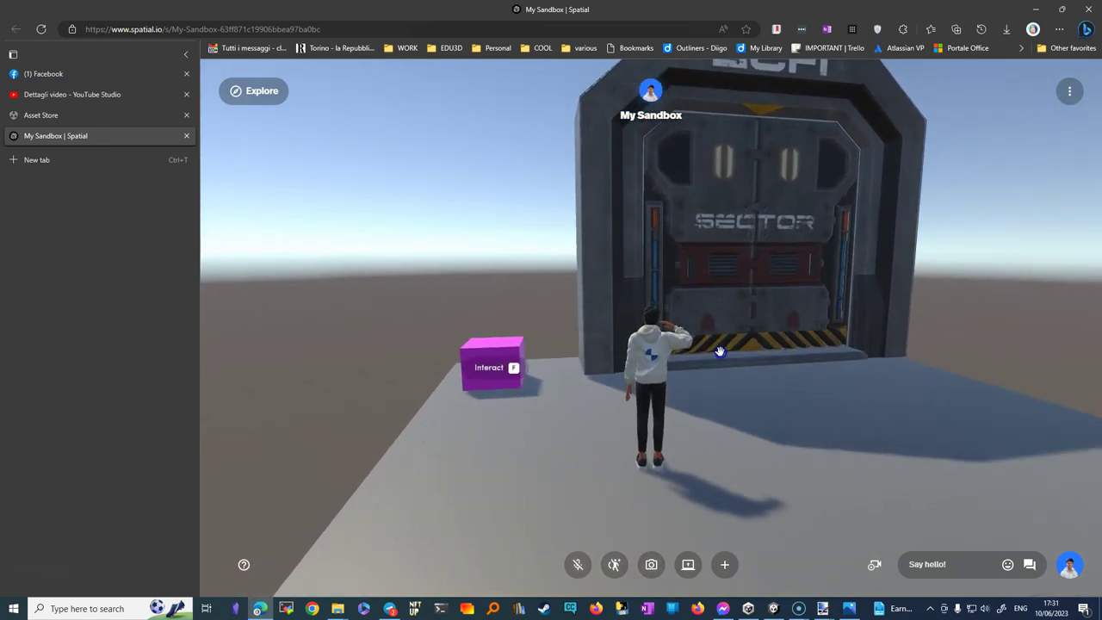
key("w")
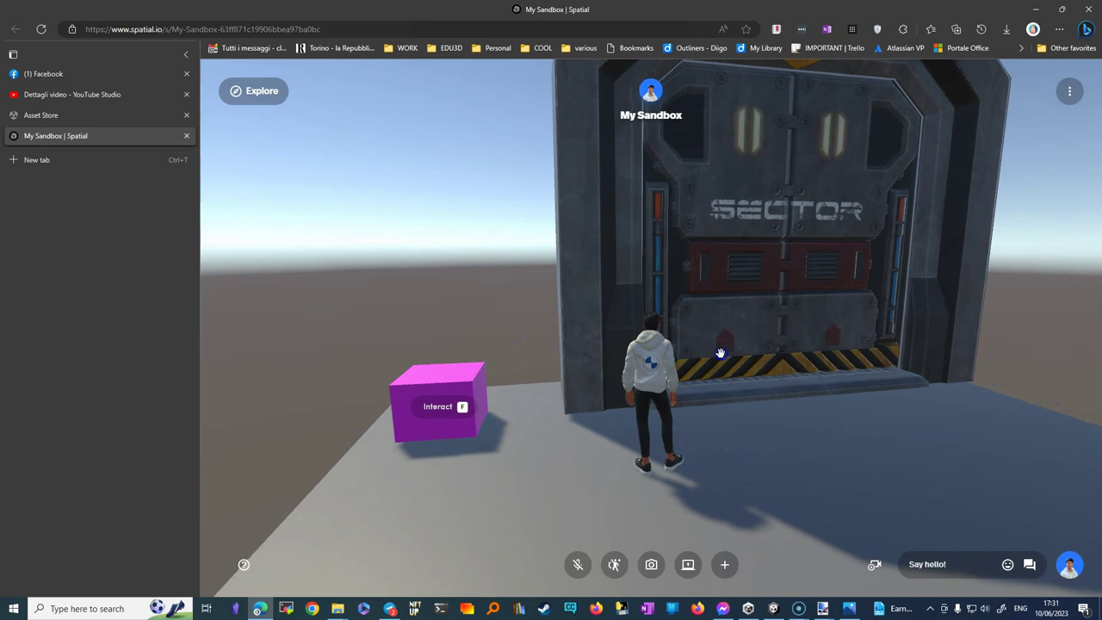
mouse_move(720, 353)
left_mouse_down()
mouse_move(747, 351)
mouse_move(979, 442)
left_mouse_up()
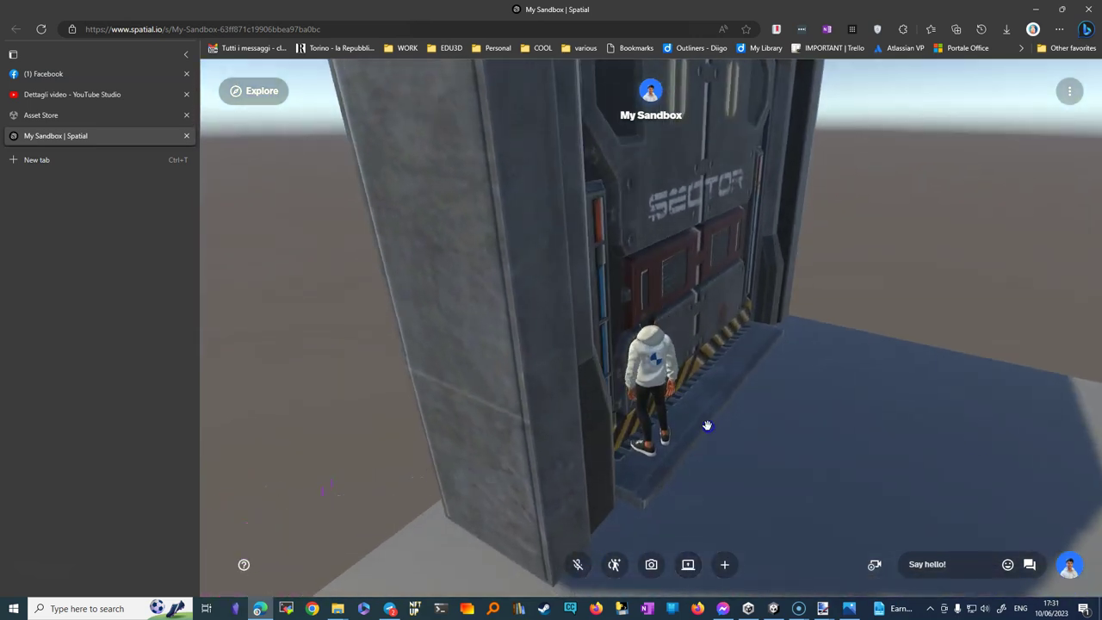
left_click_drag(706, 426, 584, 302)
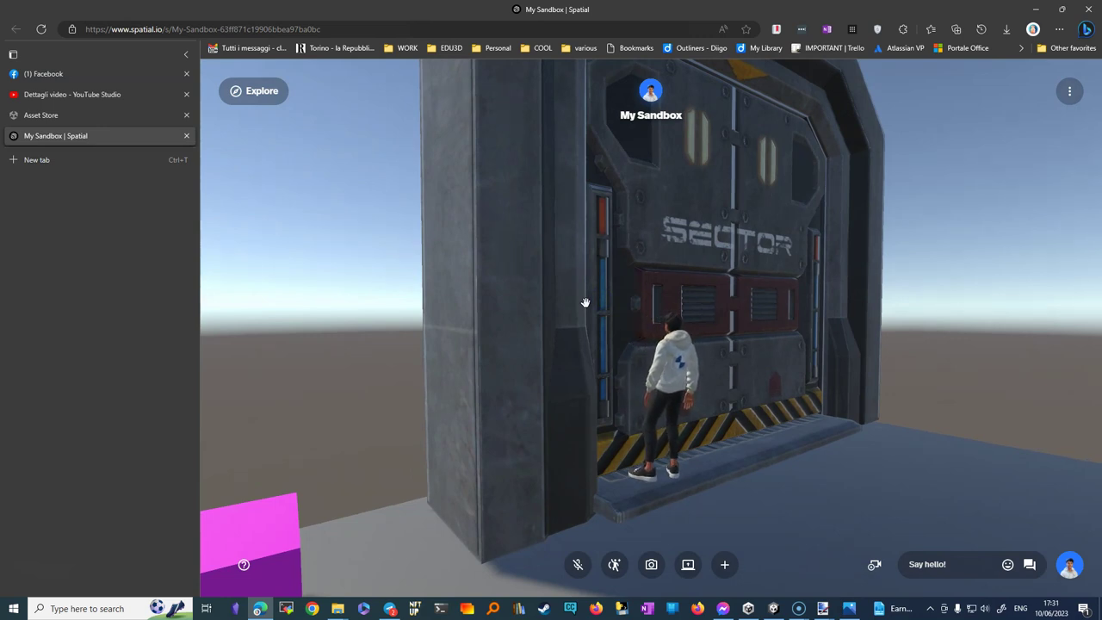
- Step back and return to the door, checking from several angles that it rests on the floor
mouse_move(587, 520)
left_mouse_down()
mouse_move(946, 560)
mouse_move(260, 545)
left_mouse_up()
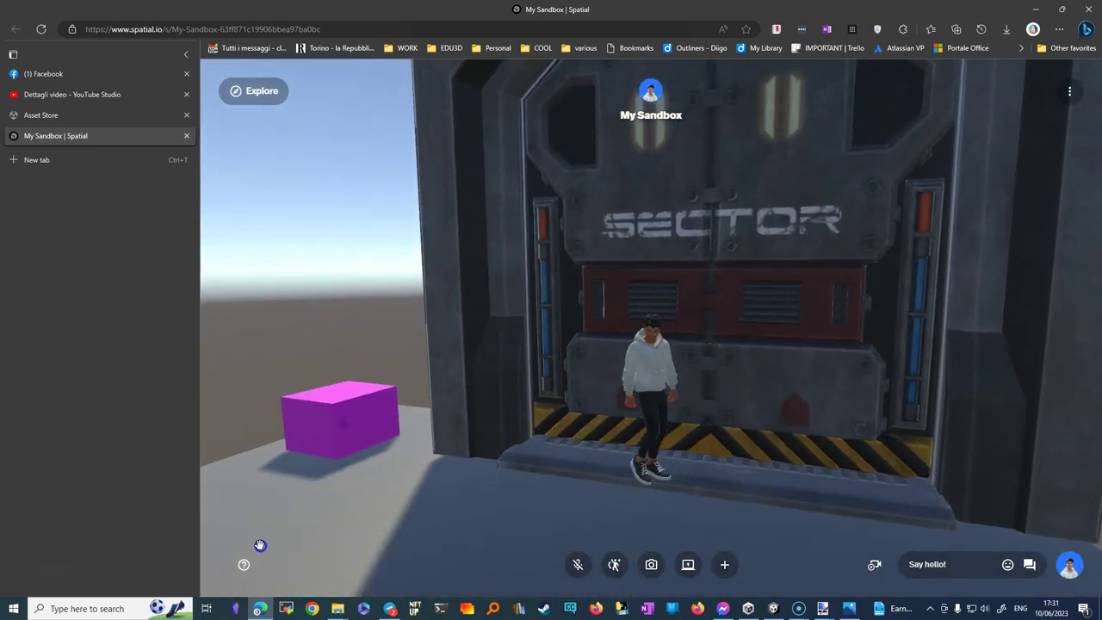
key("s")
key("w")
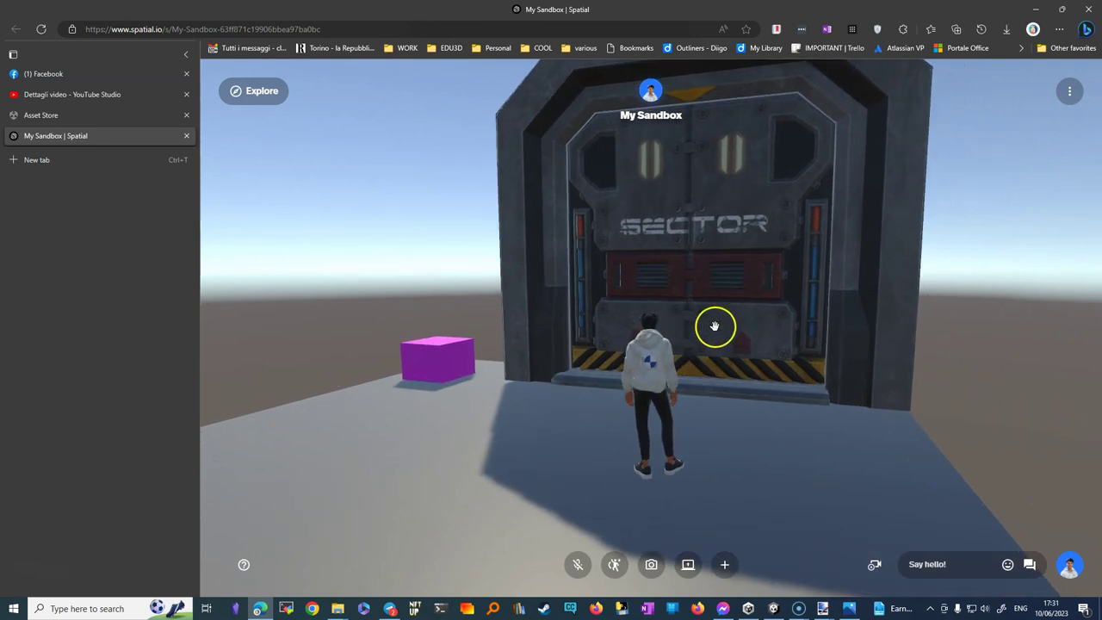
mouse_move(708, 416)
left_mouse_down()
mouse_move(665, 261)
mouse_move(706, 463)
mouse_move(771, 463)
left_mouse_up()
left_click(665, 322)
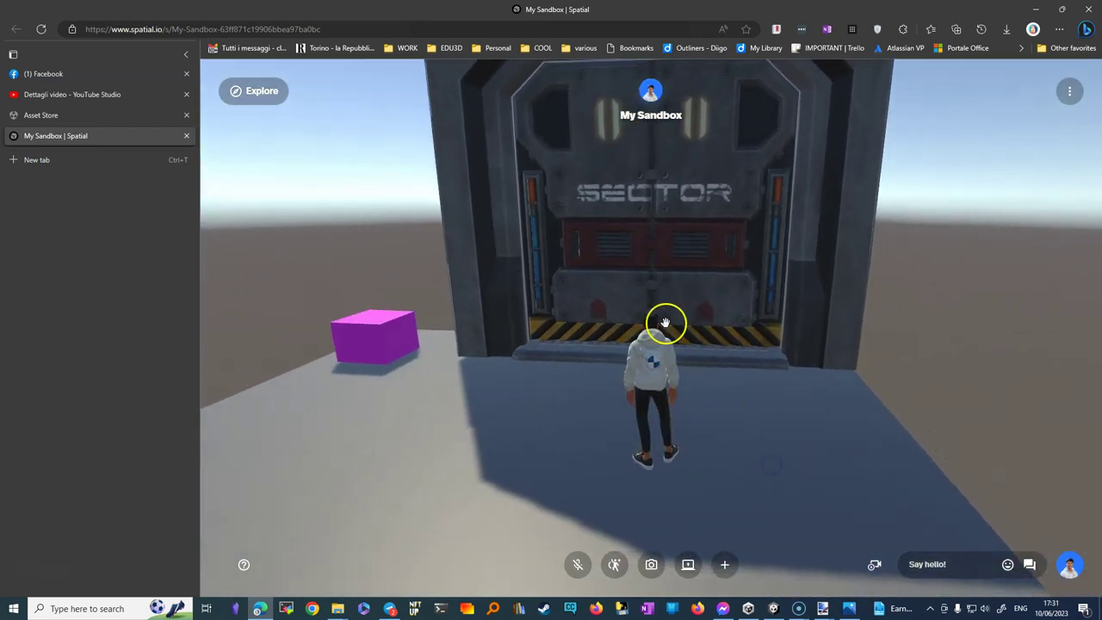